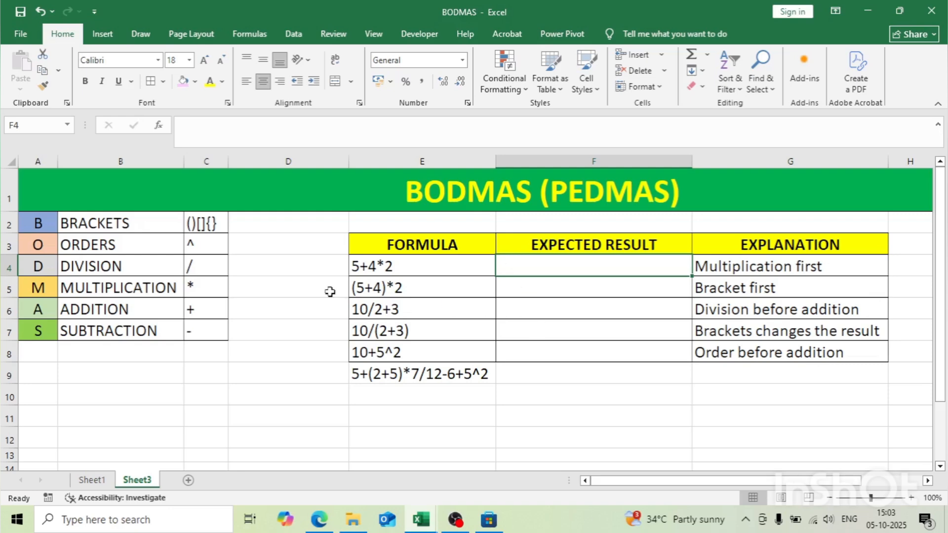
Step: Review the operator symbols for brackets, orders, division, multiplication, addition and subtraction in C2:C7 one by one
drag(217, 223, 214, 325)
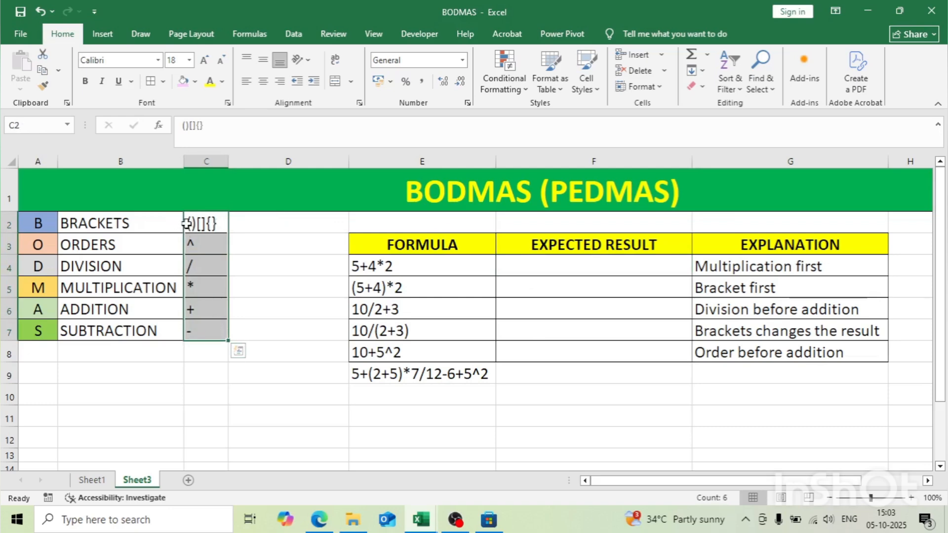
click(156, 224)
click(189, 224)
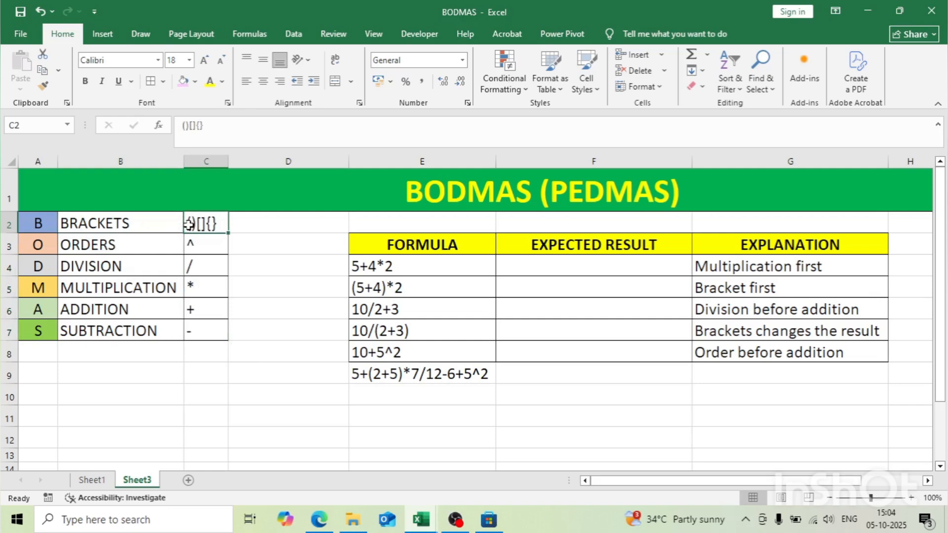
key(Down)
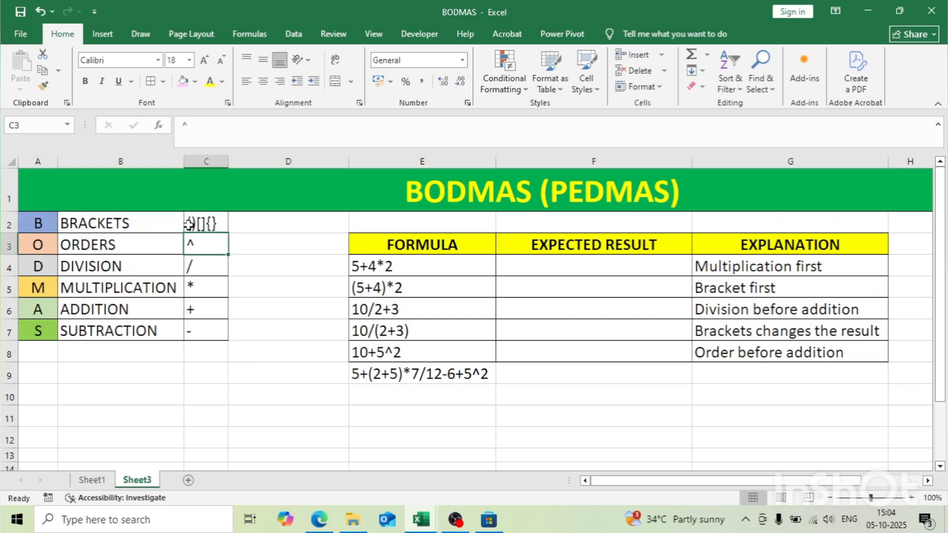
key(Down)
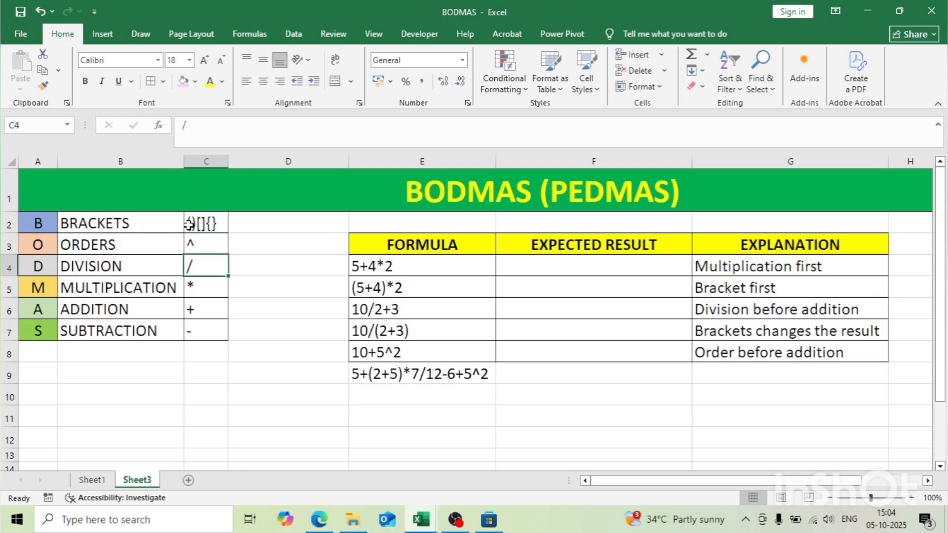
key(Down)
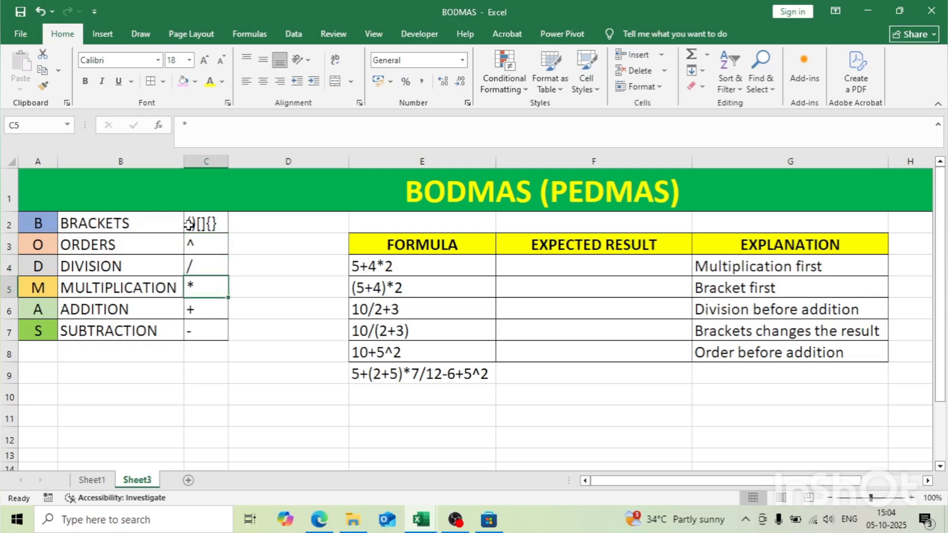
key(Down)
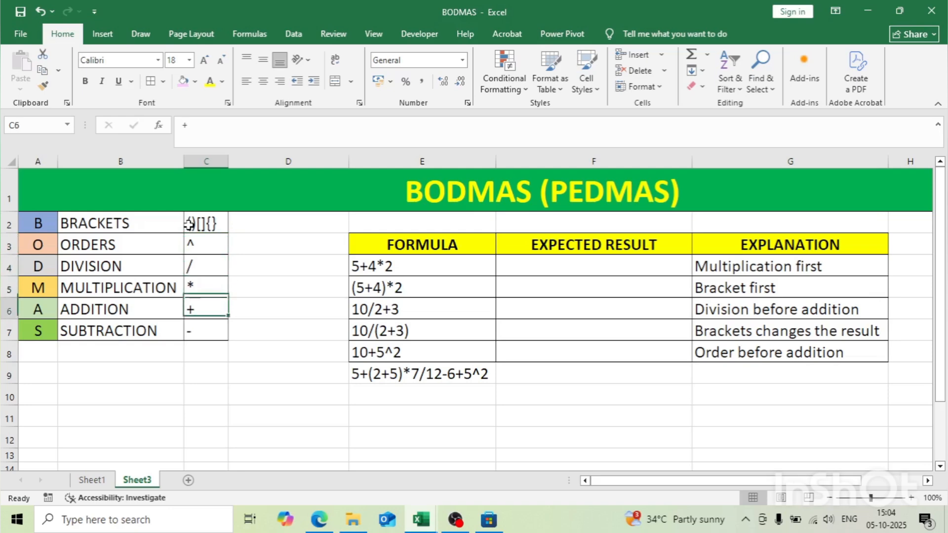
key(Down)
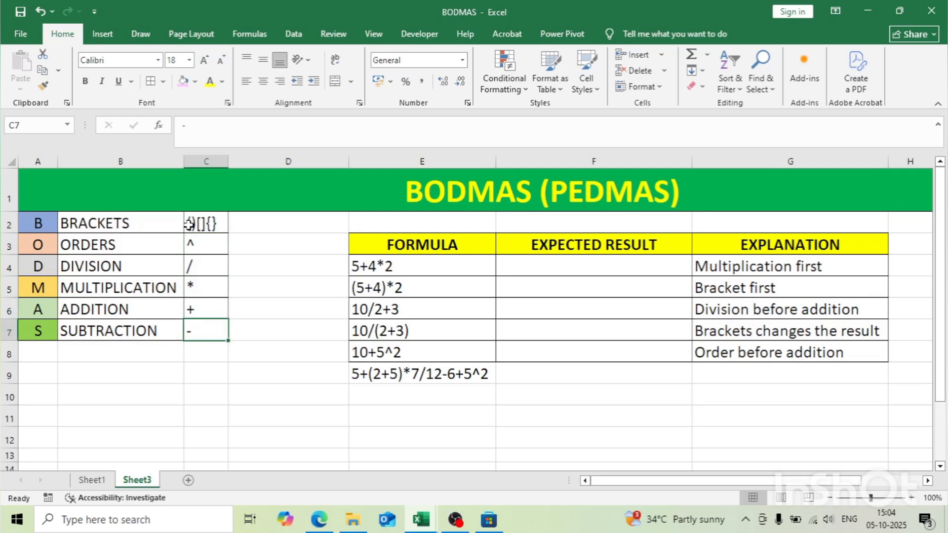
key(Down)
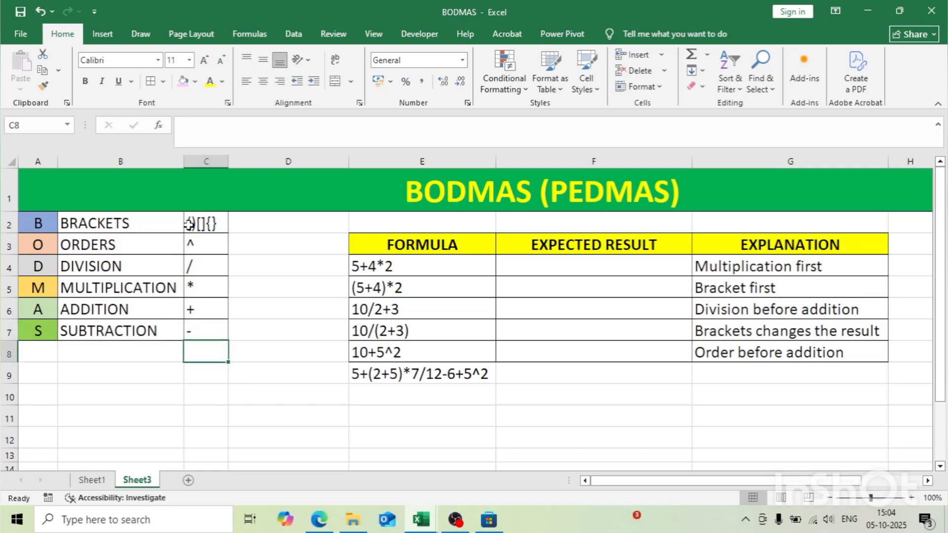
Step: Enter the formula =5+4*2 in cell F4 as the expected result of the first expression
click(527, 265)
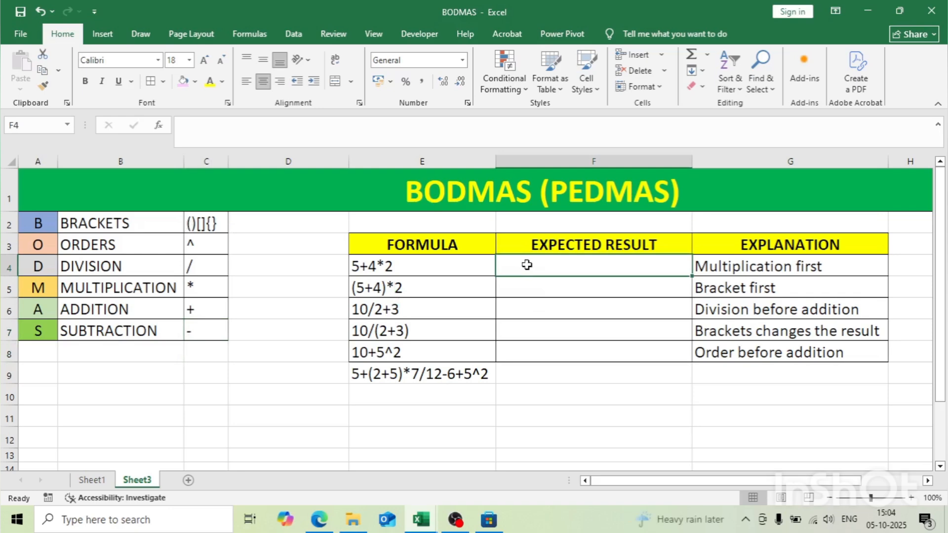
text(=)
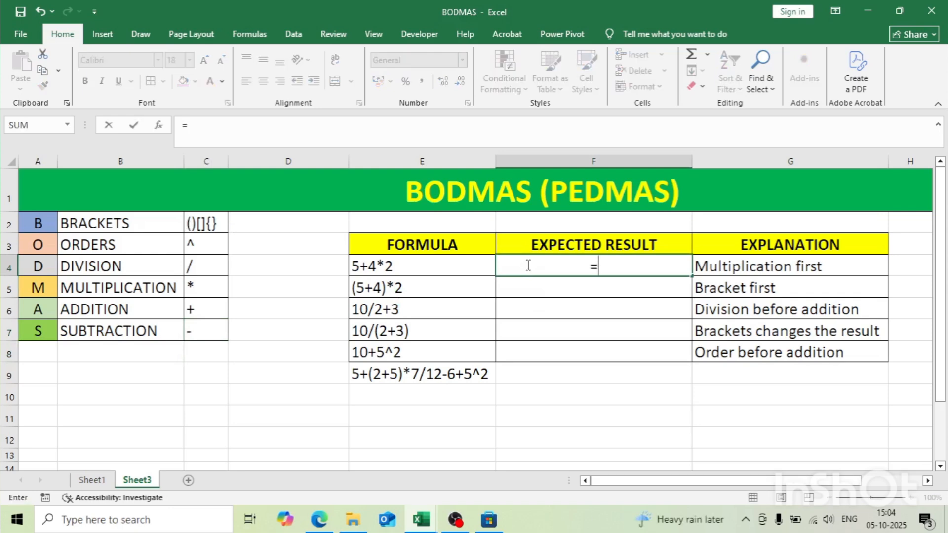
text(5+4*2)
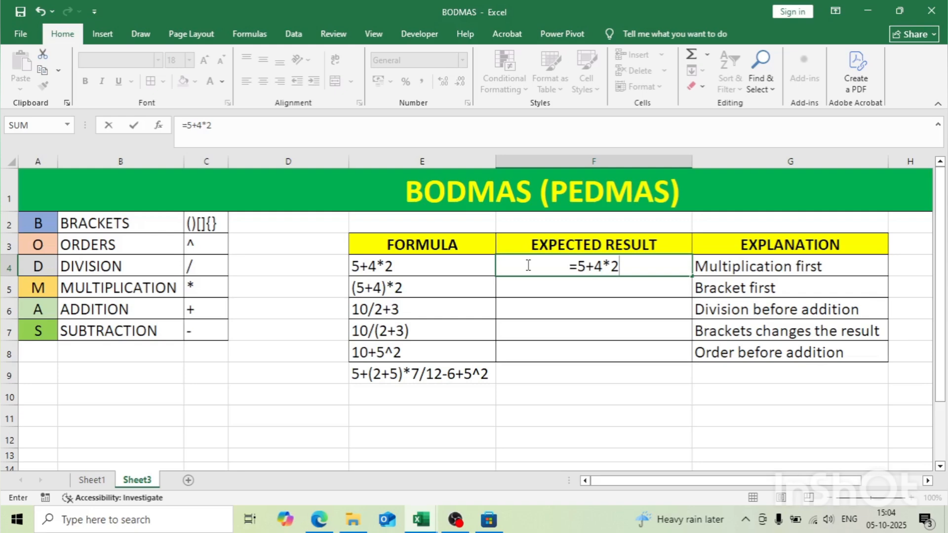
key(Return)
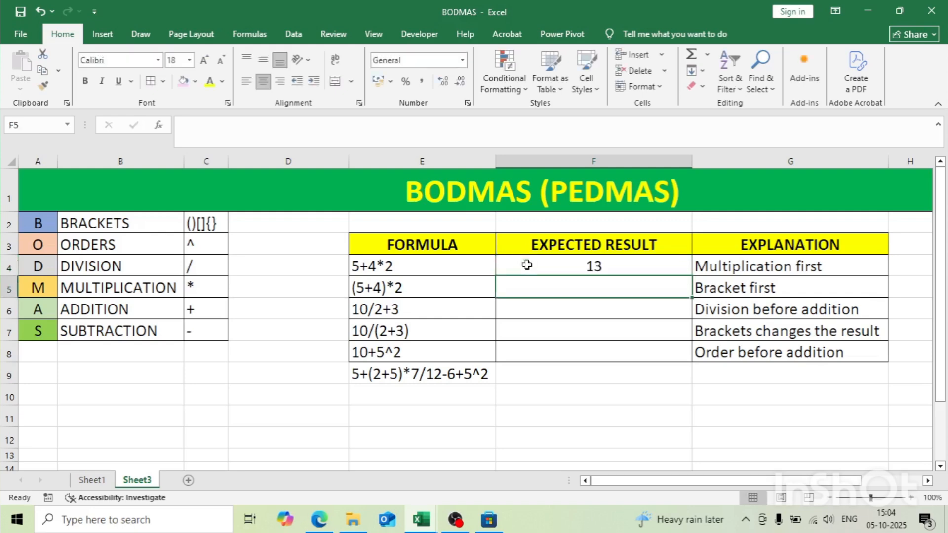
Step: Examine the formula in F4 alongside the expression in E4 and the multiplication symbol in C5
click(543, 262)
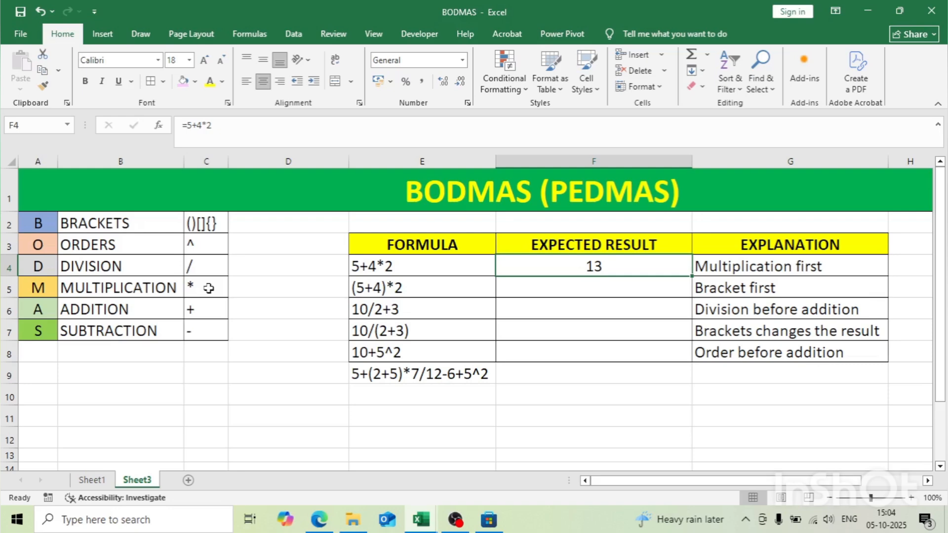
click(372, 270)
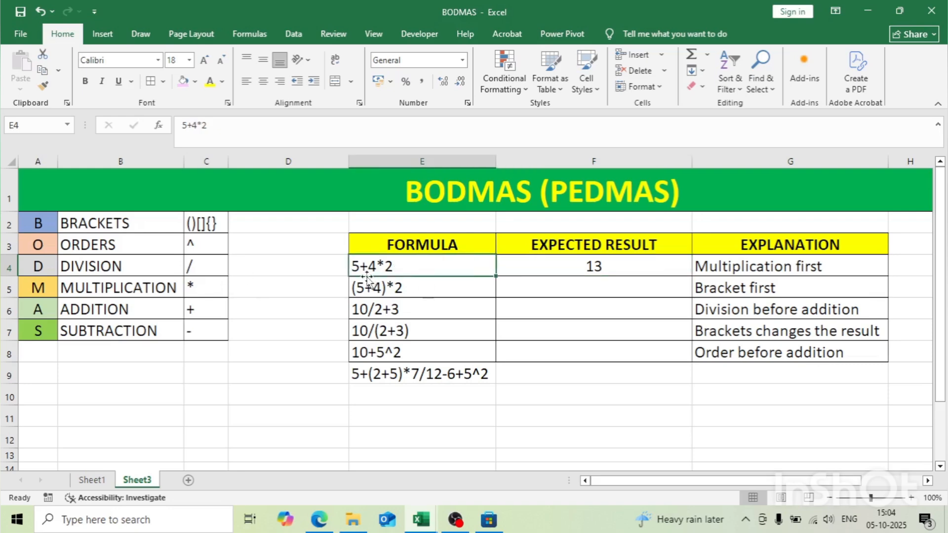
double_click(197, 289)
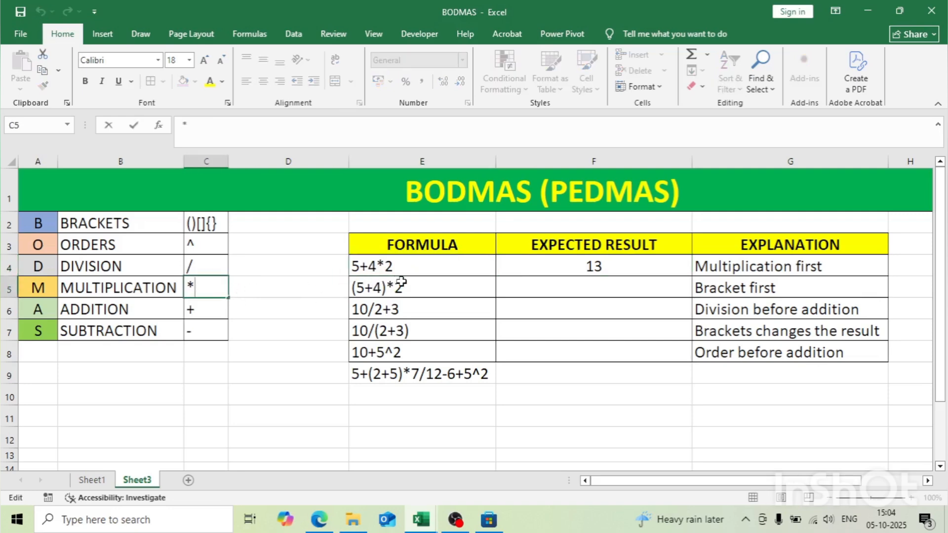
key(Return)
click(391, 269)
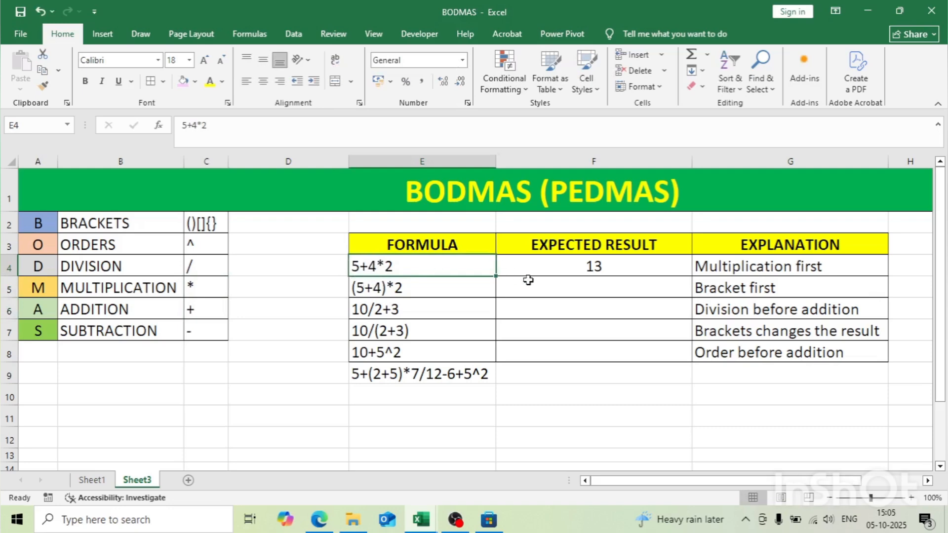
Step: Enter the formula =(5+4)*2 in cell F5 to calculate the bracketed expression
click(529, 281)
text(=()
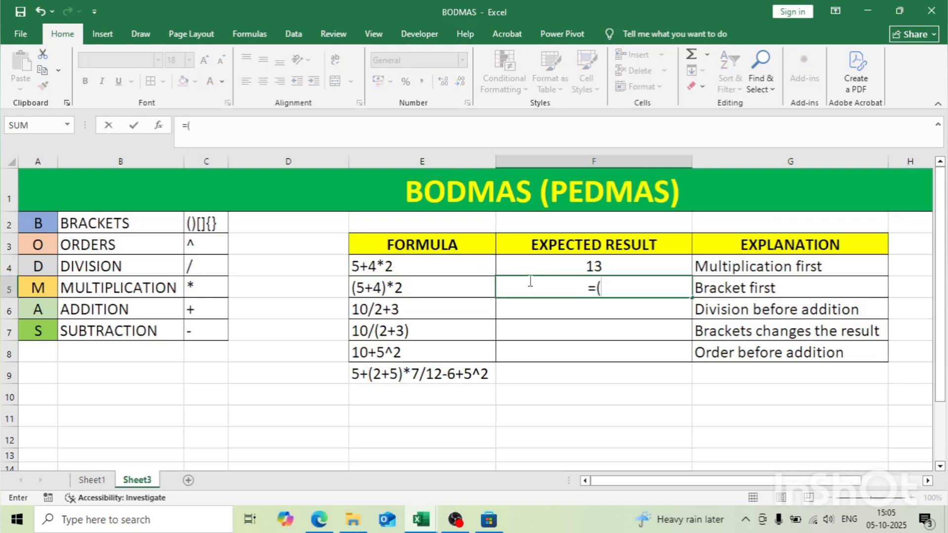
text(5+4)*)
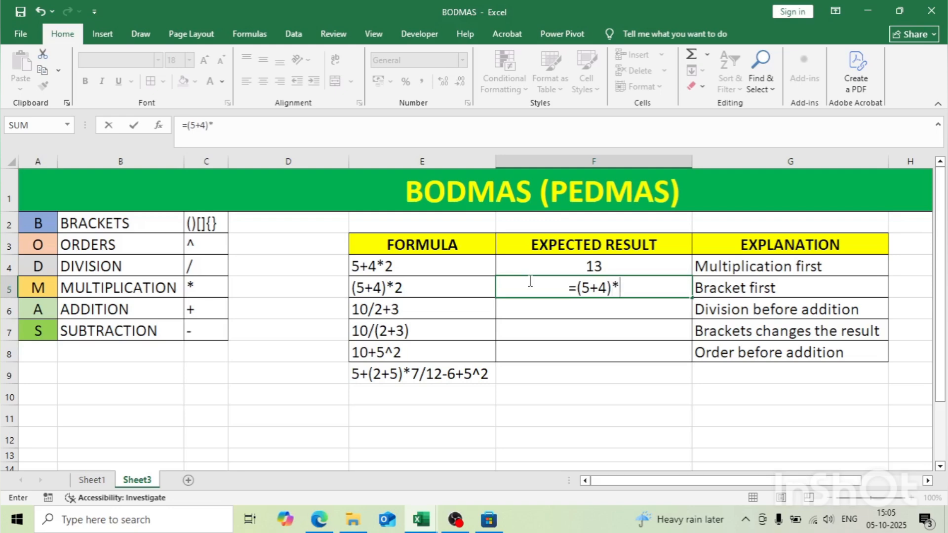
text(2)
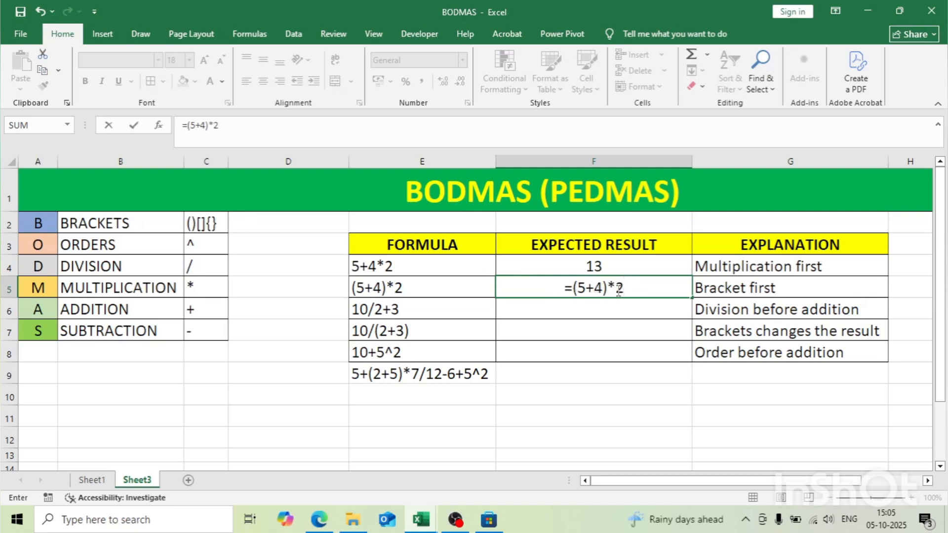
key(Return)
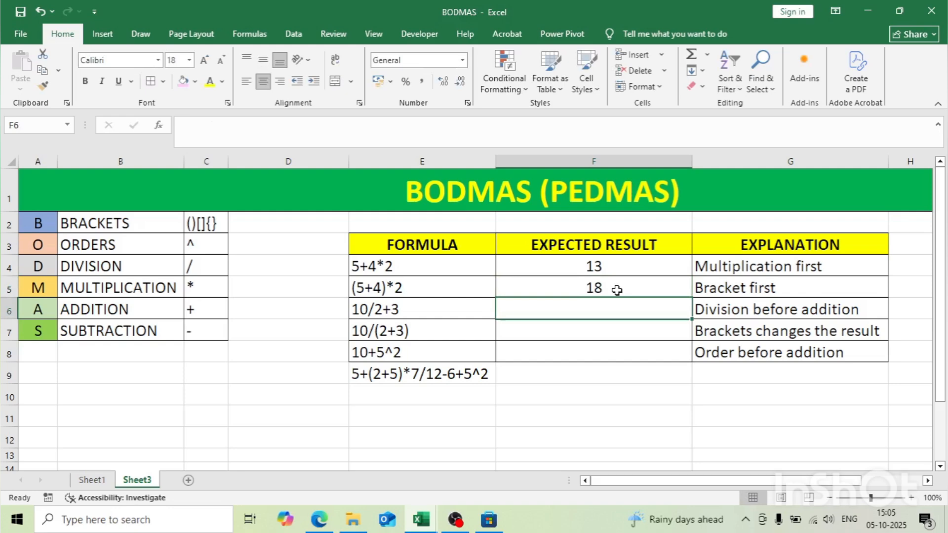
Step: Enter the formula =10/2+3 in cell F6 and check it against the expression in E6
text(=)
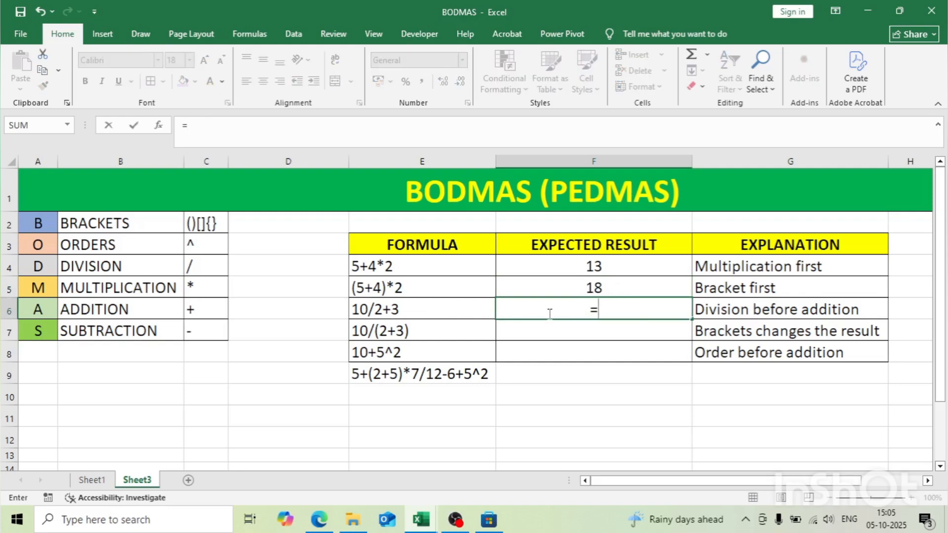
text(10/)
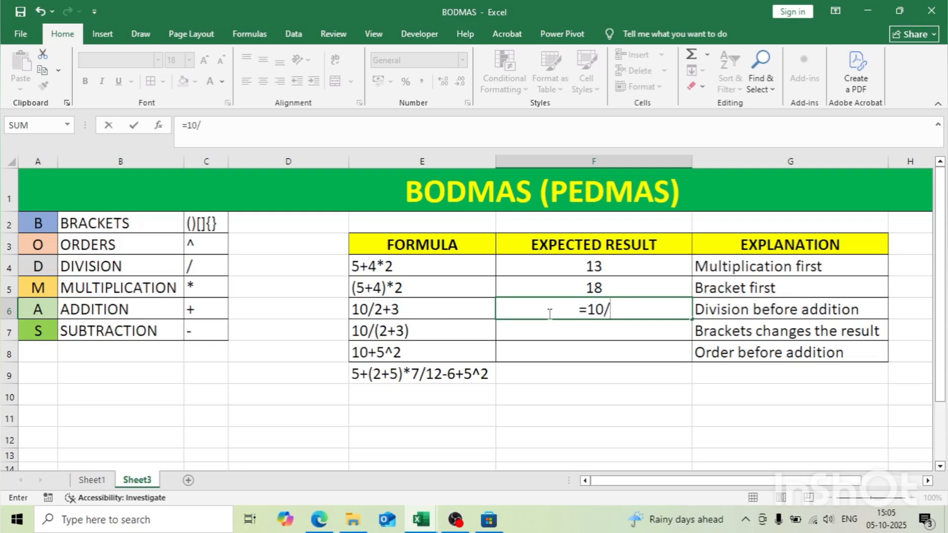
text(2+3)
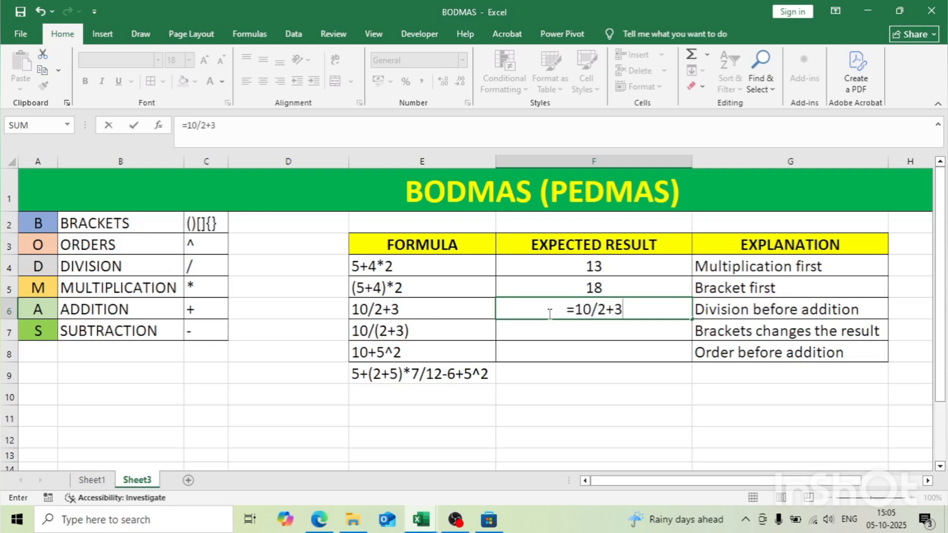
key(Return)
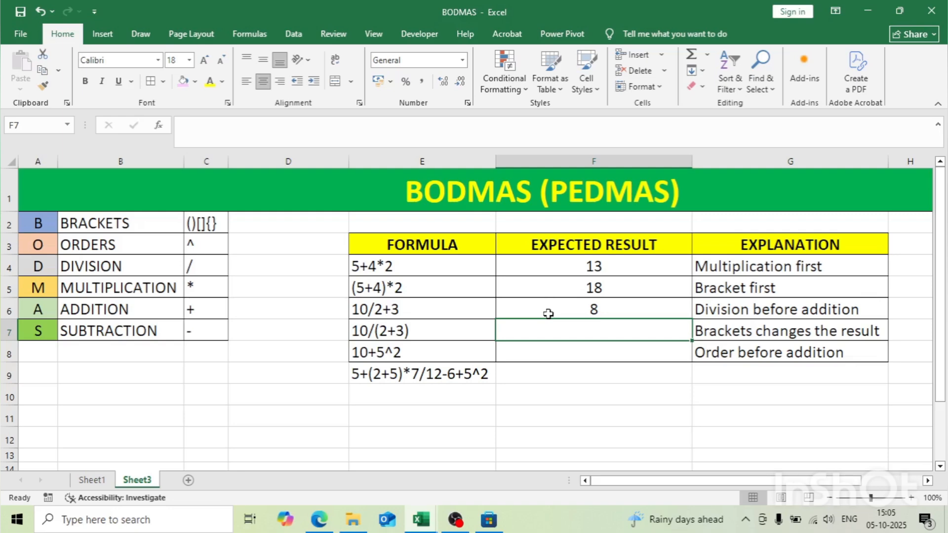
click(565, 309)
click(417, 314)
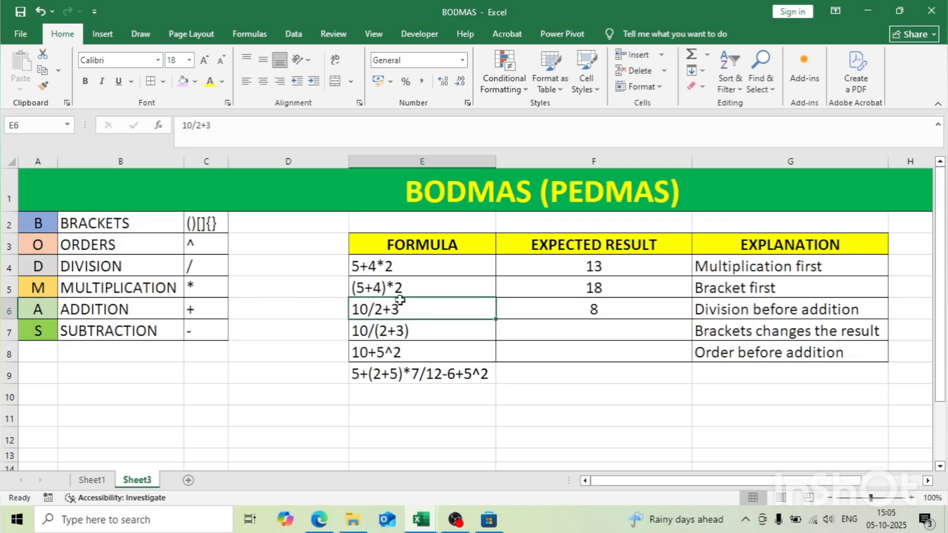
Step: Enter the formula =10/(2+3) in cell F7, previewing the value of the bracketed part 2+3 before committing
click(550, 309)
key(Down)
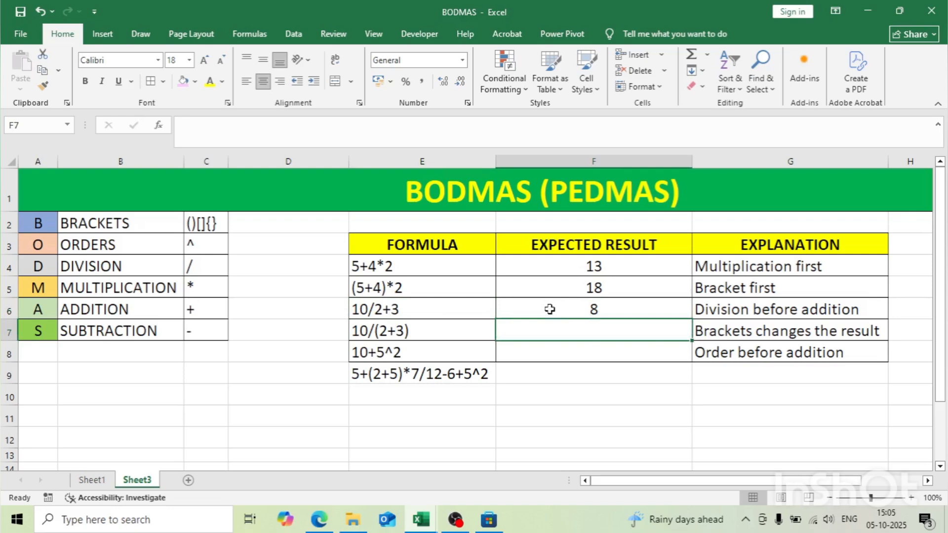
text(=1)
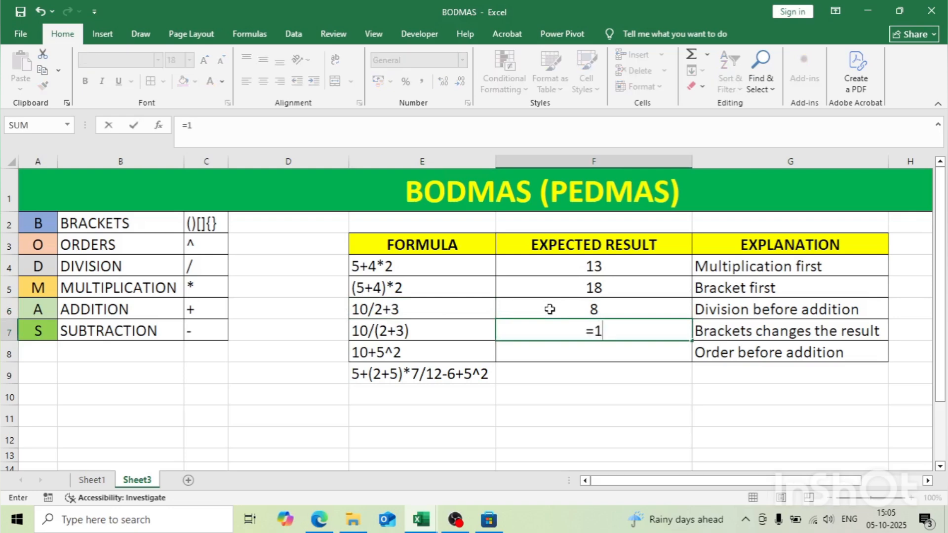
text(0/(2+3)
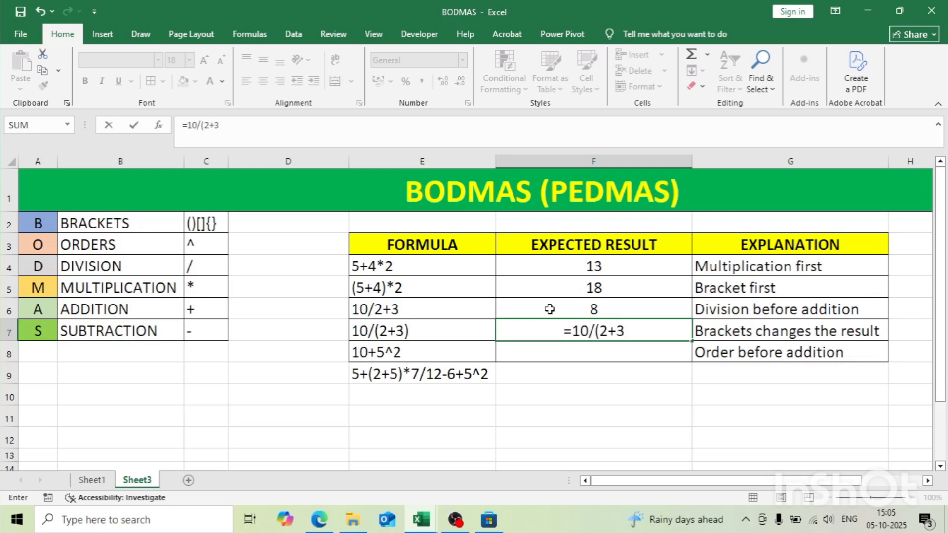
text())
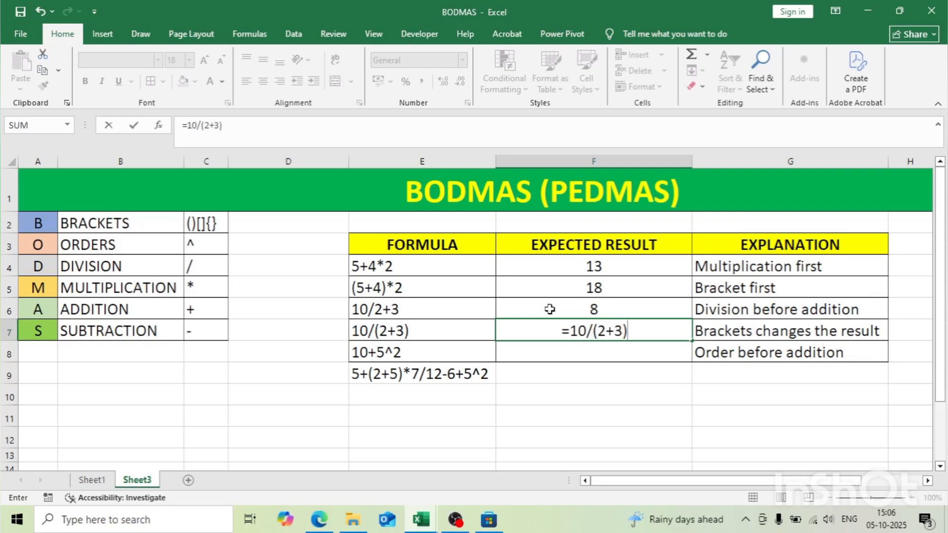
drag(597, 332, 623, 332)
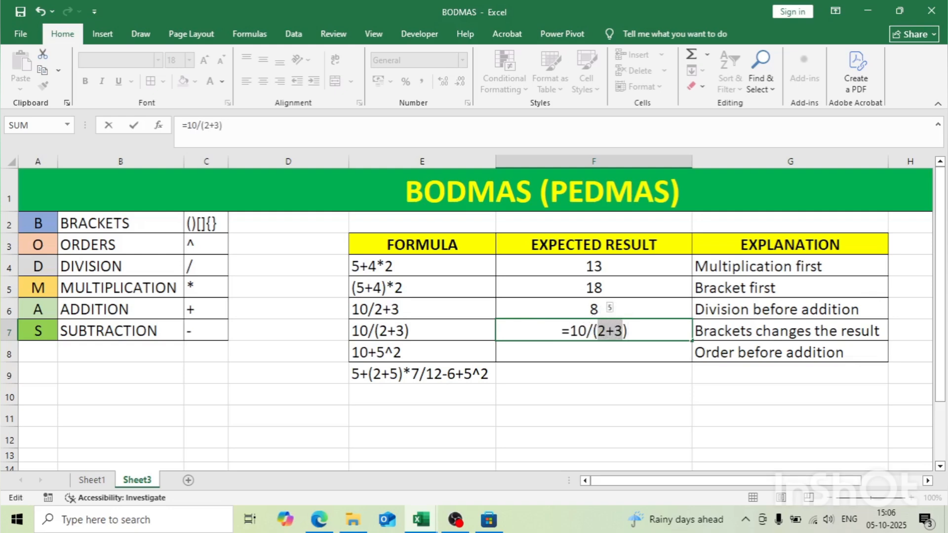
key(Return)
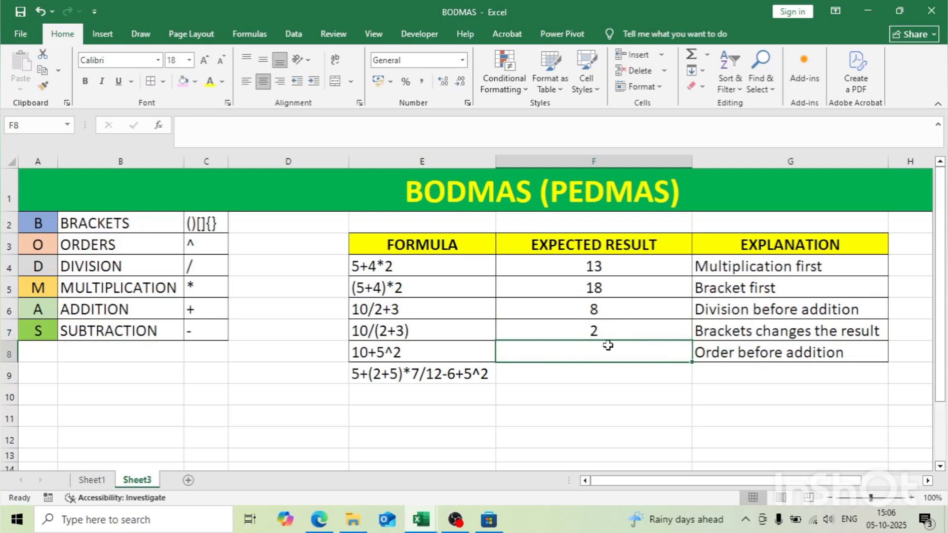
Step: Enter the formula =10+5^2 in cell F8, previewing the value of the part 5^2 before committing
text(=)
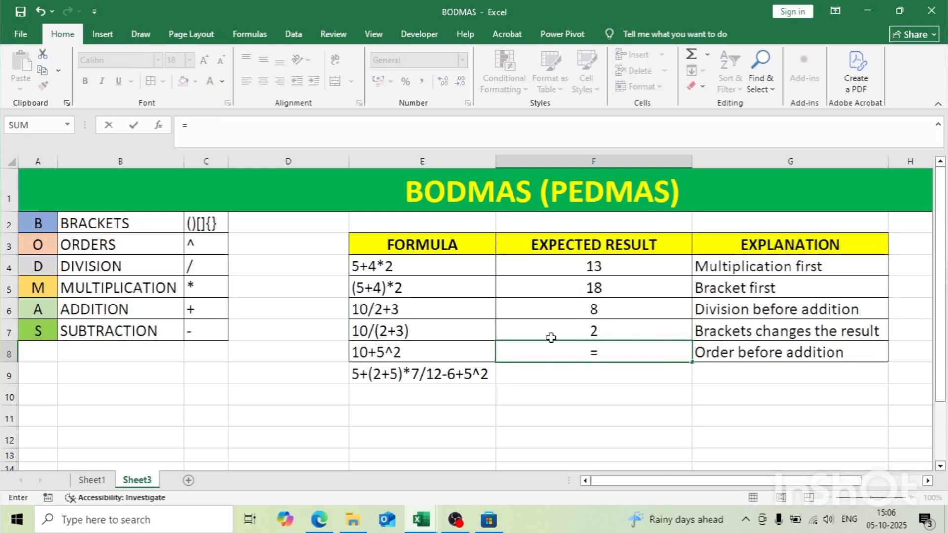
text(10+5^)
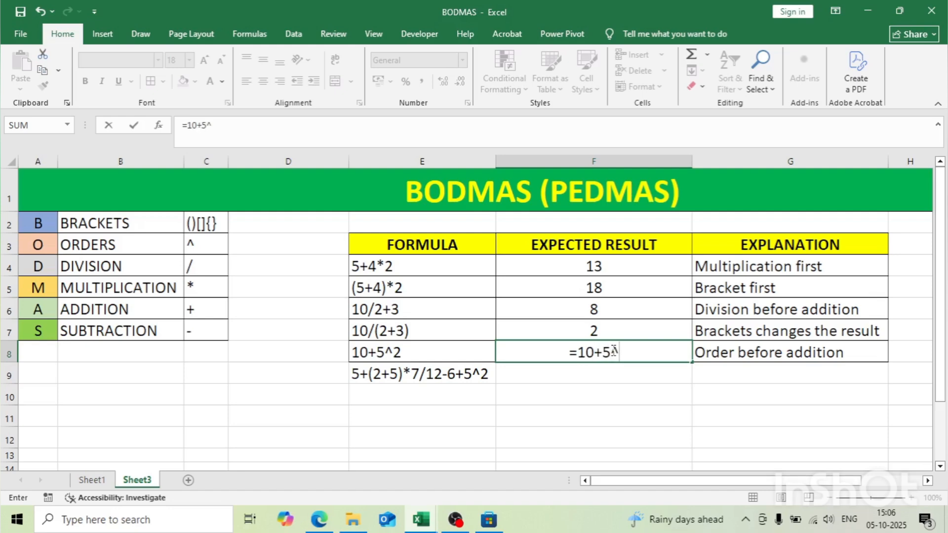
text(2)
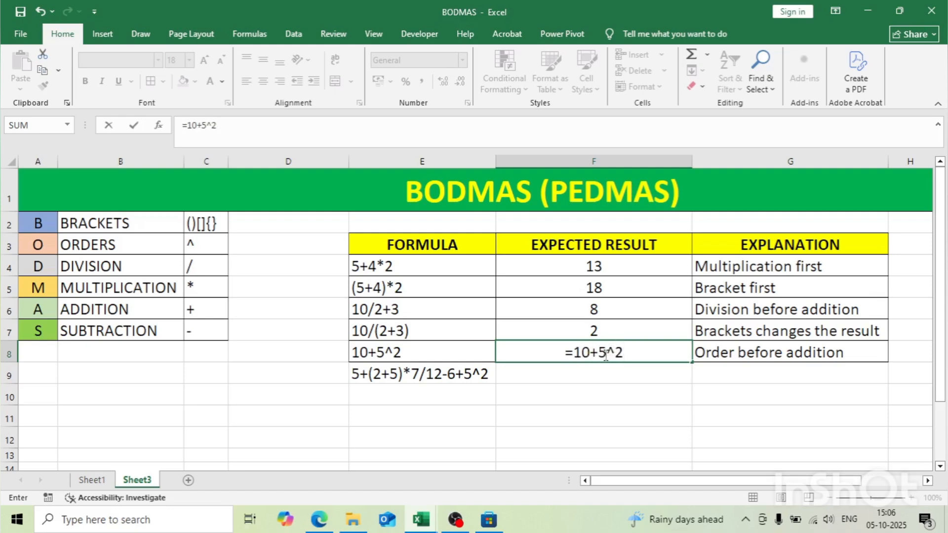
drag(598, 353, 625, 353)
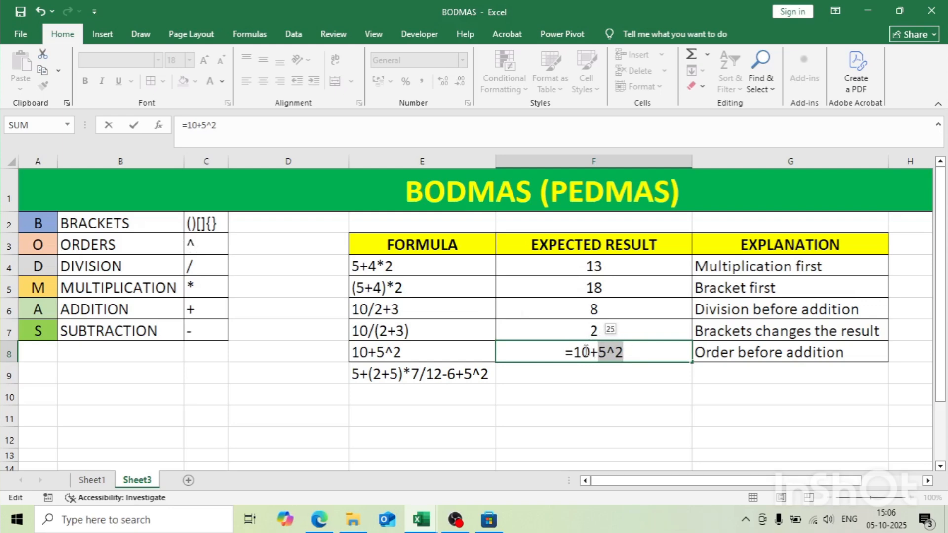
key(Return)
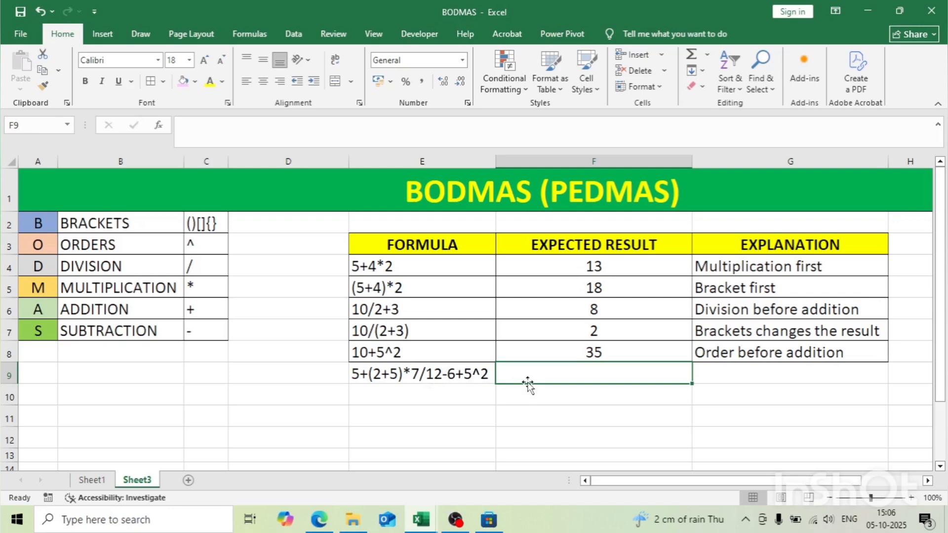
Step: Enter the formula =5+(2+5)*7/12-6+5^2 in cell F9 to calculate the combined expression from E9
text(=)
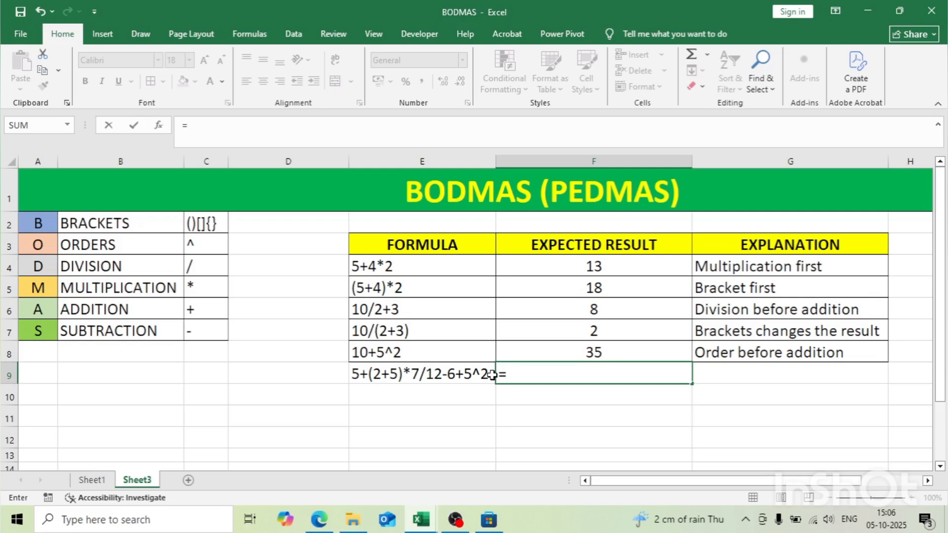
text(5+(2+5)*7)
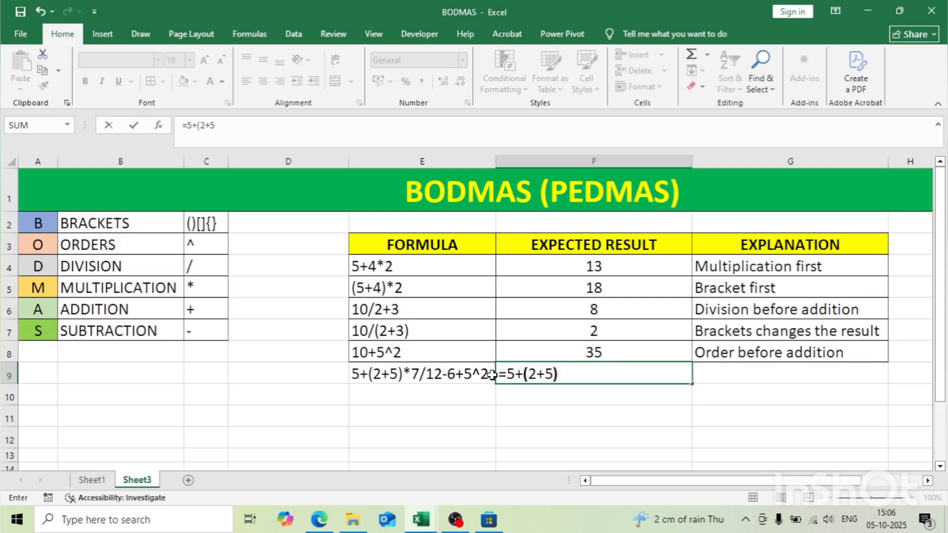
text(/12-)
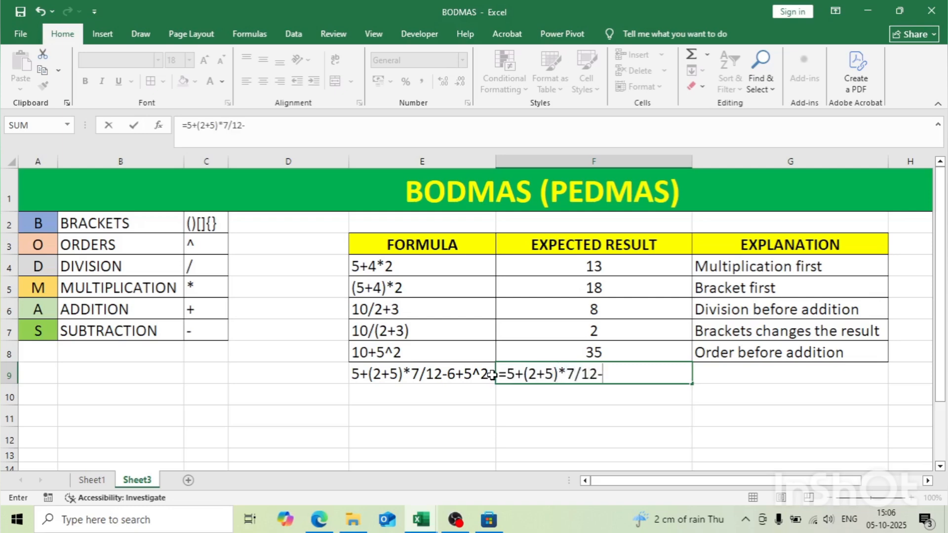
text(6+5^)
text(2)
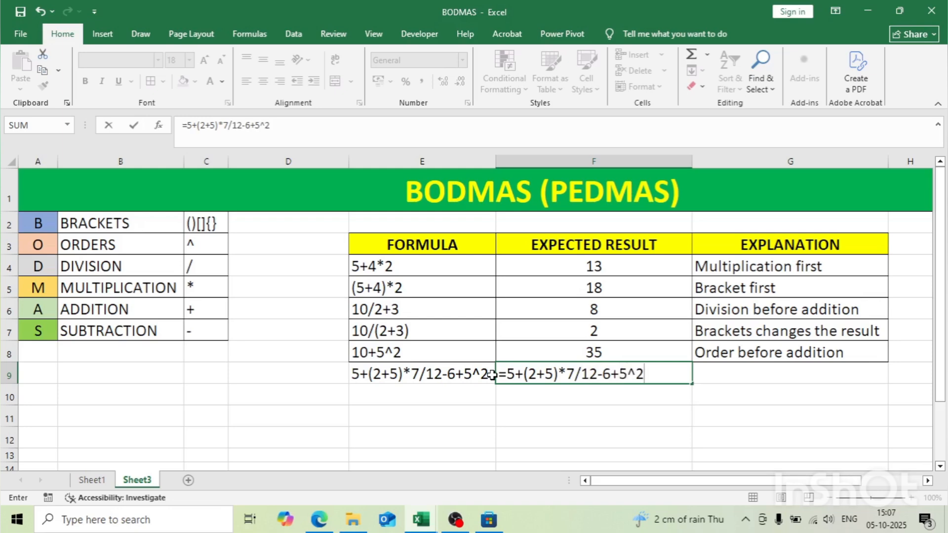
key(Return)
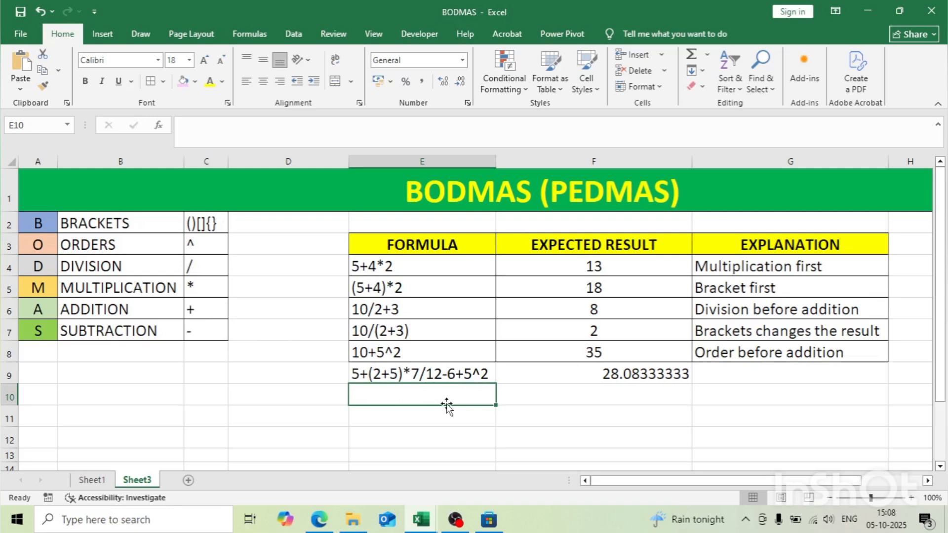
Step: Work out the bracket and order parts below the expression, entering =2+5 in E10 and 25 in E11
text(=)
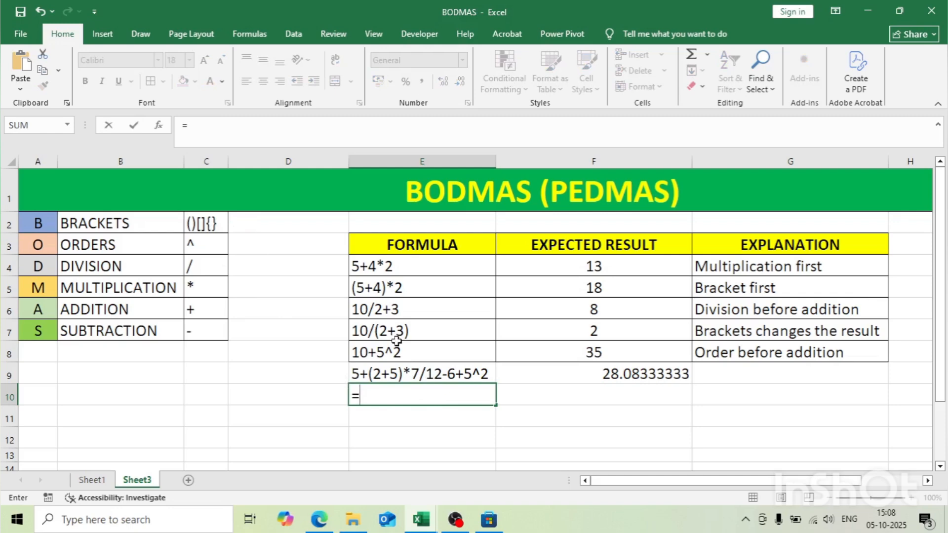
text(2+5)
key(Return)
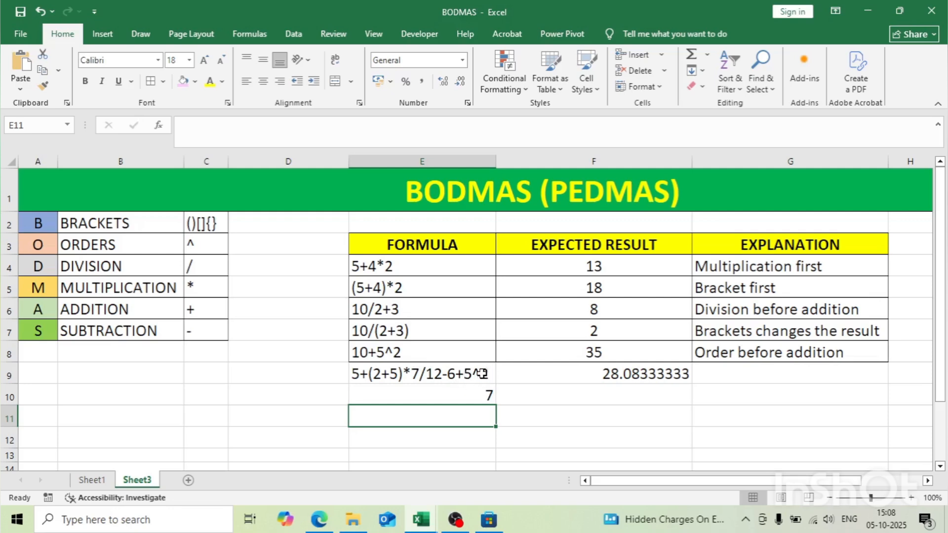
text(25)
key(Return)
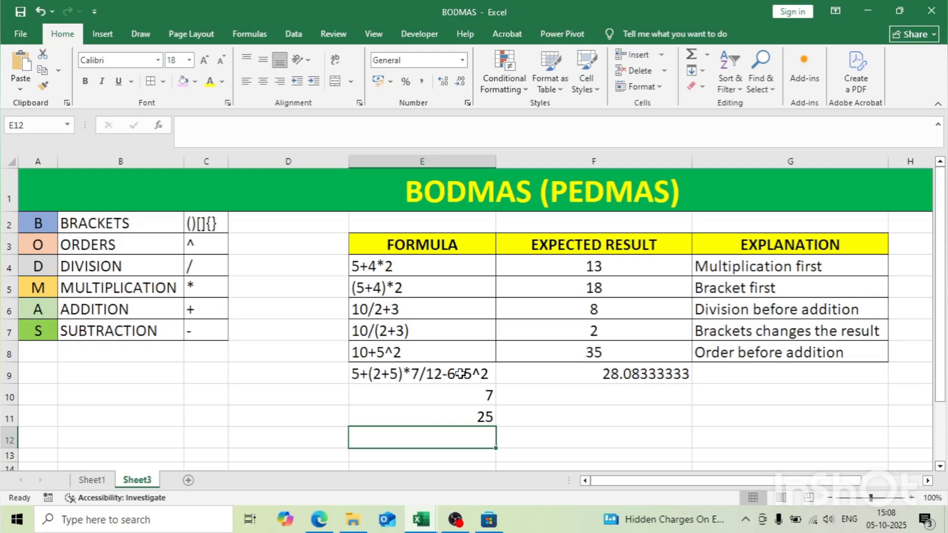
Step: Enter the formula =7/12 in cell E12 to work out the division part of the expression
text(=7/12)
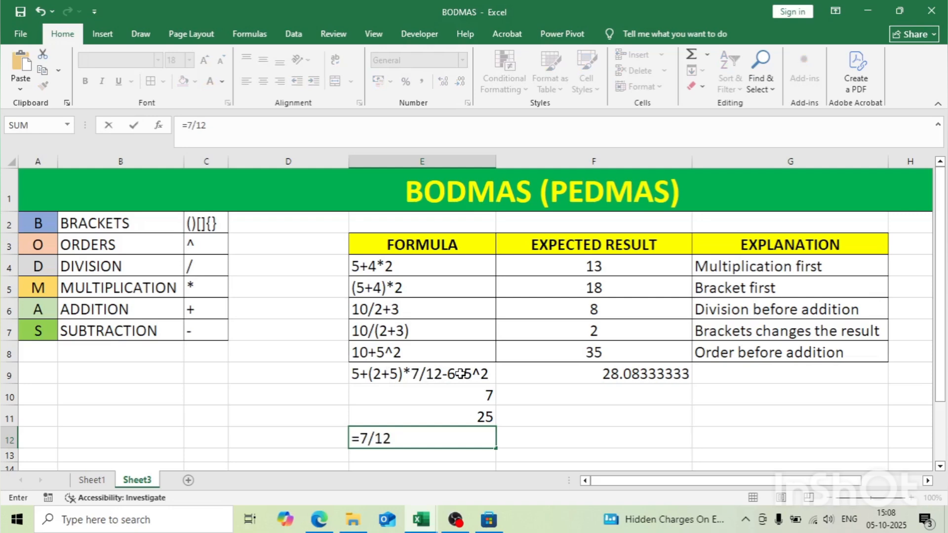
key(Return)
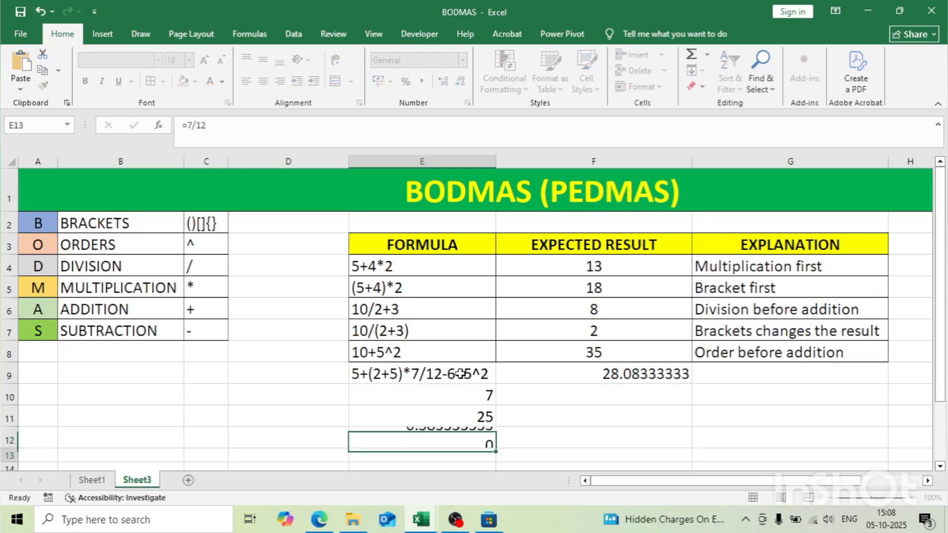
click(464, 437)
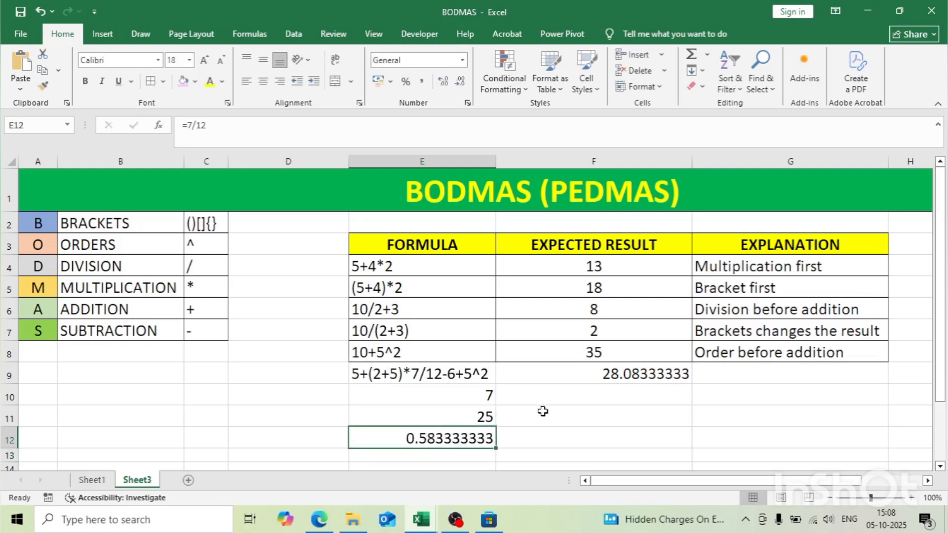
Step: Enter the formula =E10*E12 in cell F10 to multiply the bracket value by the division value
click(559, 403)
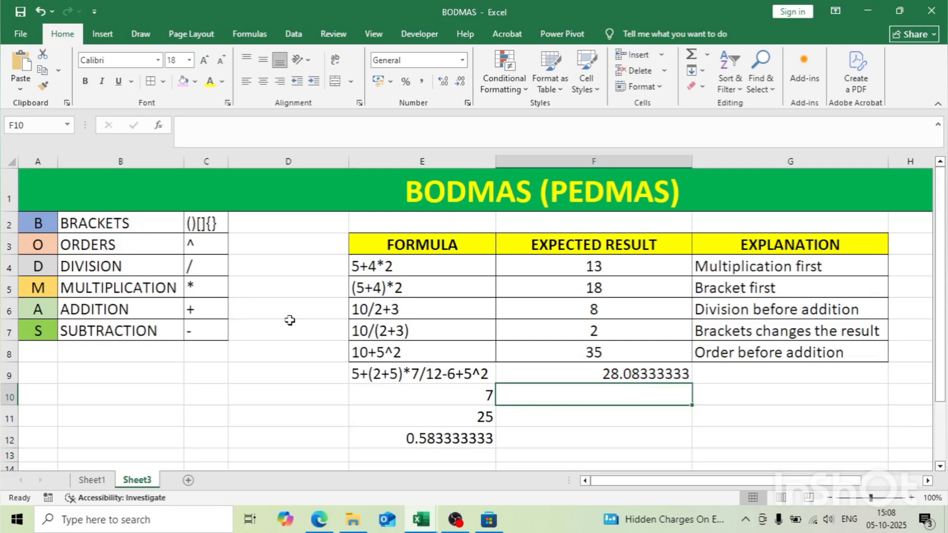
text(=)
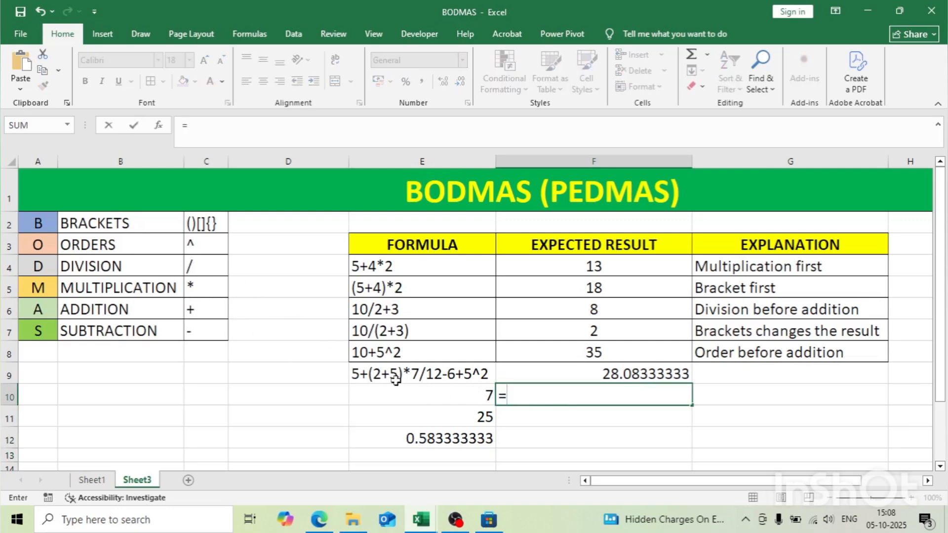
click(446, 397)
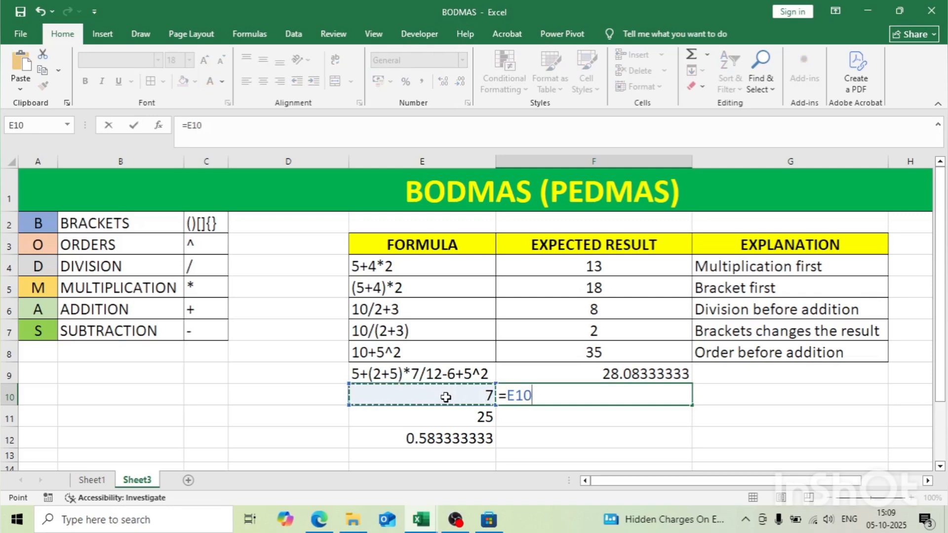
text(*)
click(437, 439)
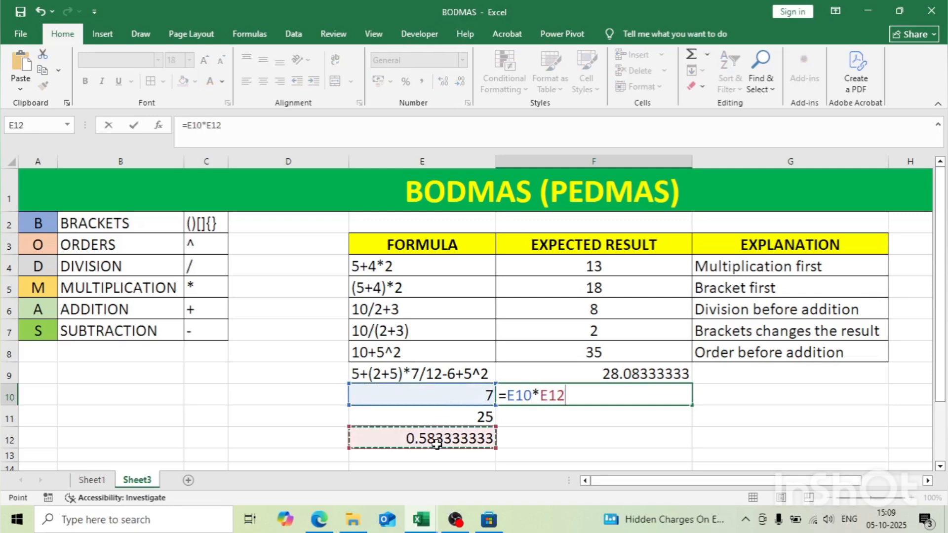
key(Return)
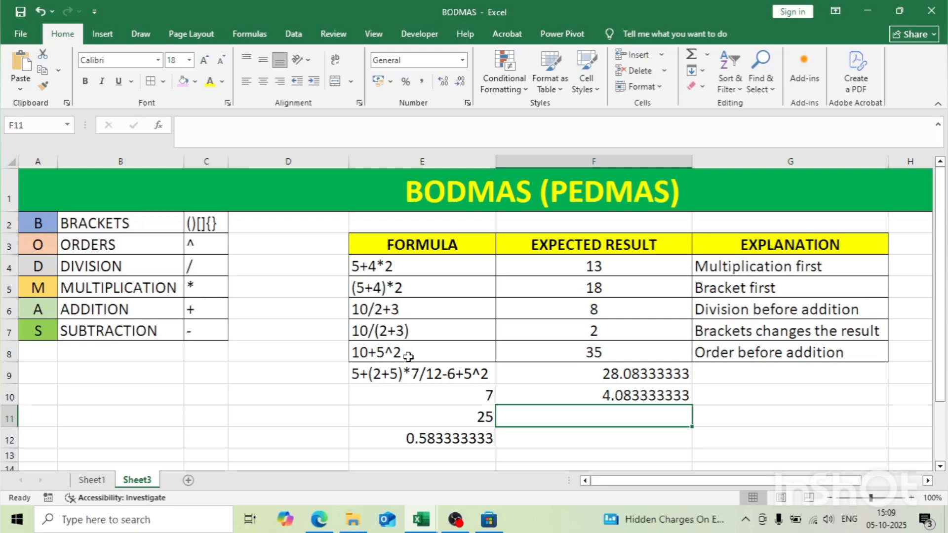
Step: Enter the formula =5+F10-6+E11 in cell F11 to finish the step-by-step addition and subtraction
text(=)
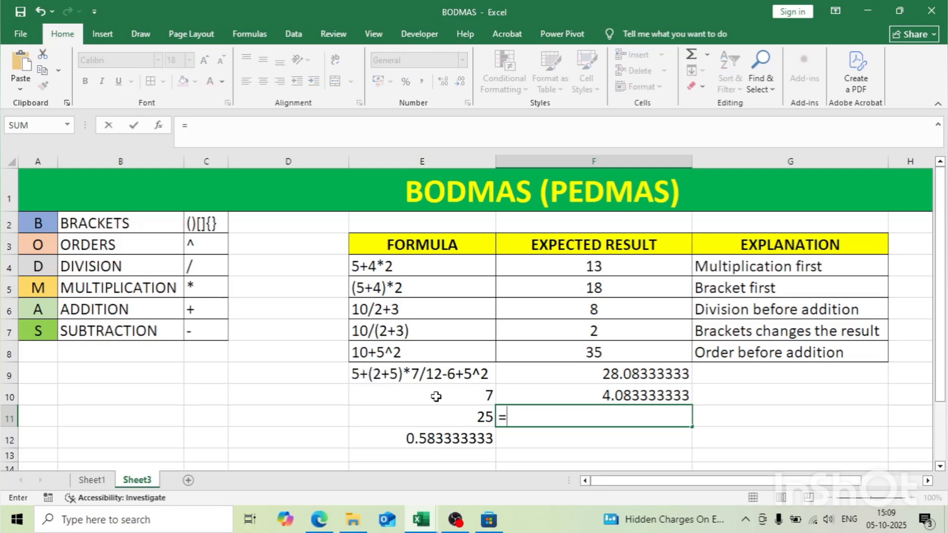
text(5+)
click(583, 393)
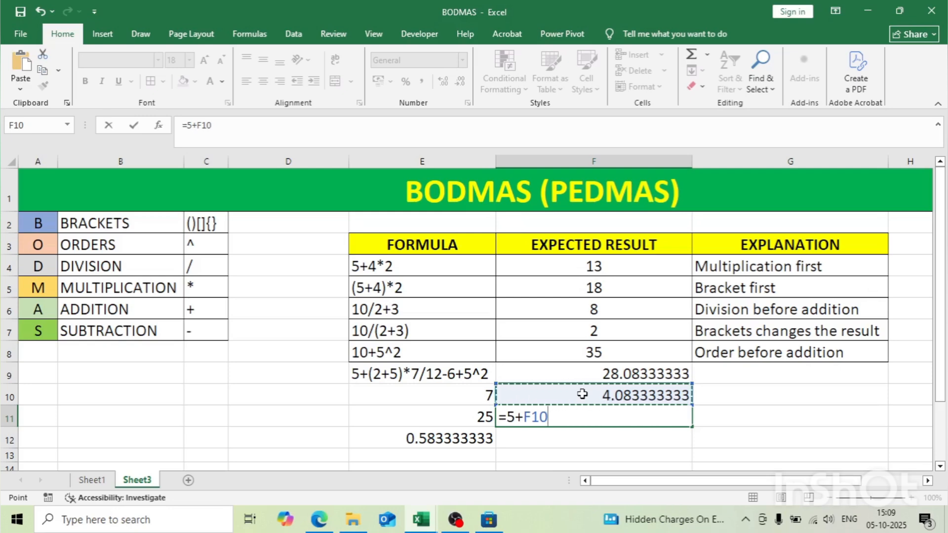
text(-)
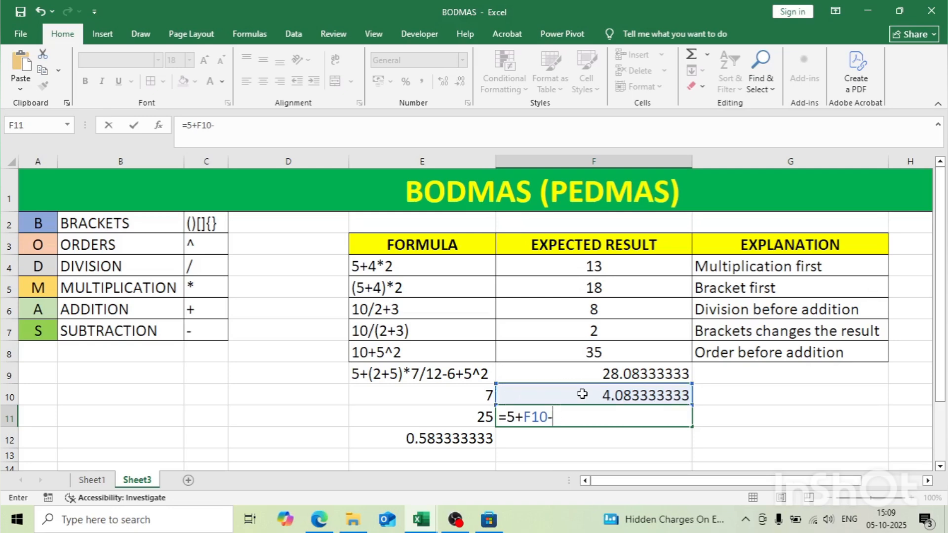
text(6+)
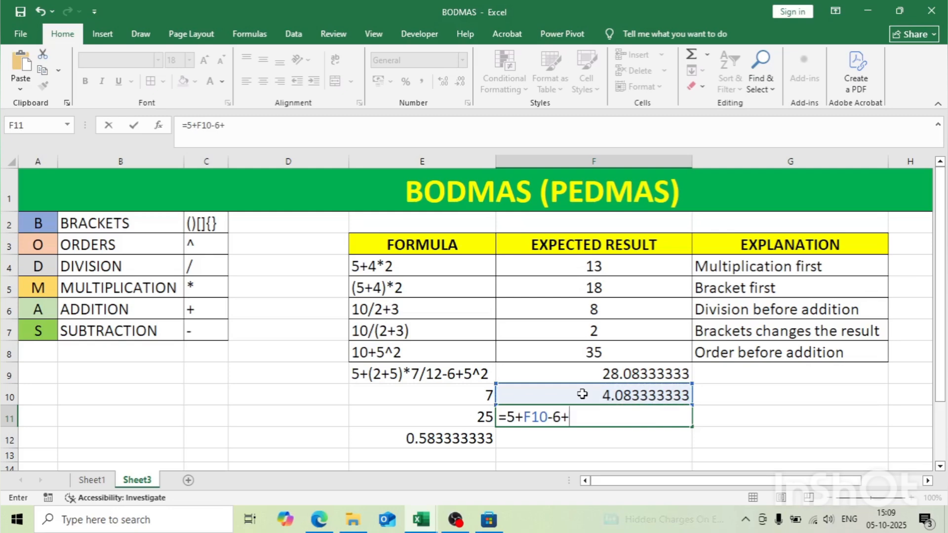
click(446, 418)
key(Return)
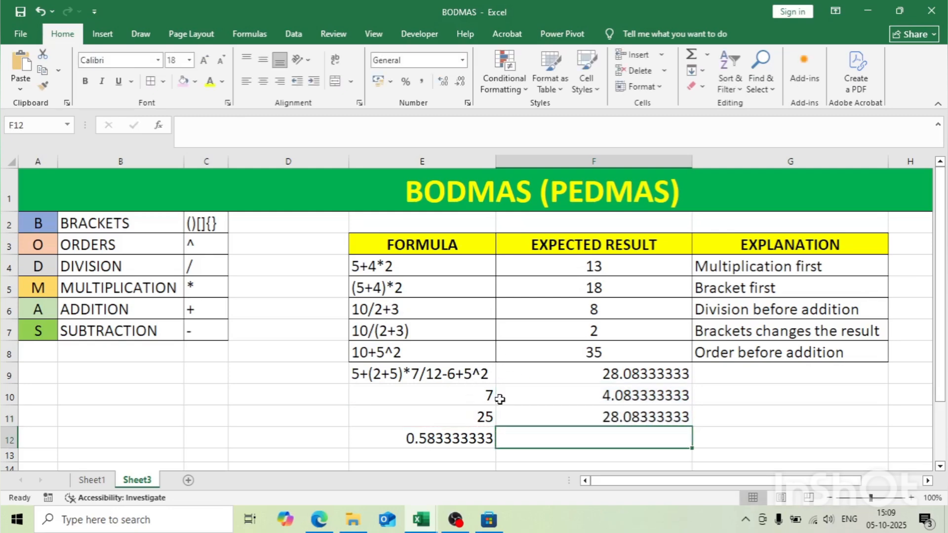
Step: Highlight the step-by-step result in F11 with the light pink fill and switch to Sheet1
click(607, 414)
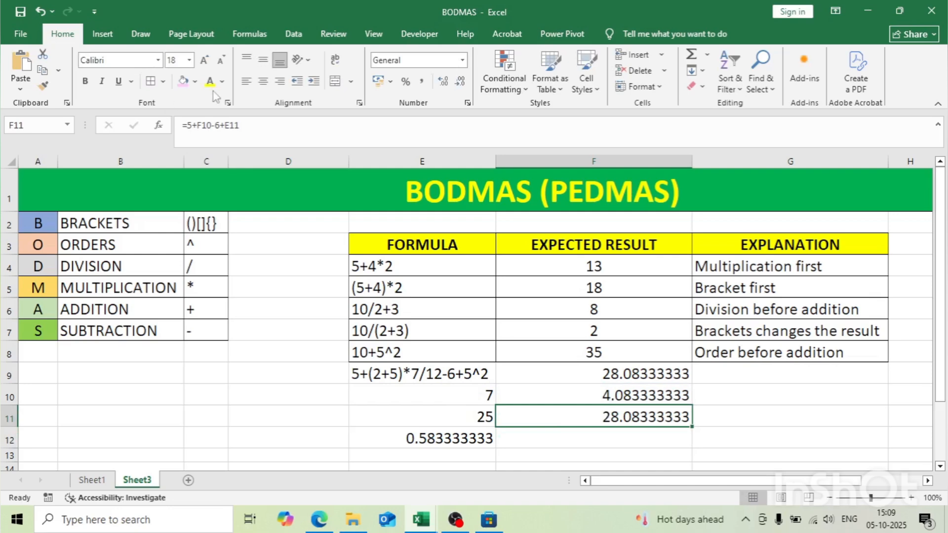
click(183, 81)
click(781, 395)
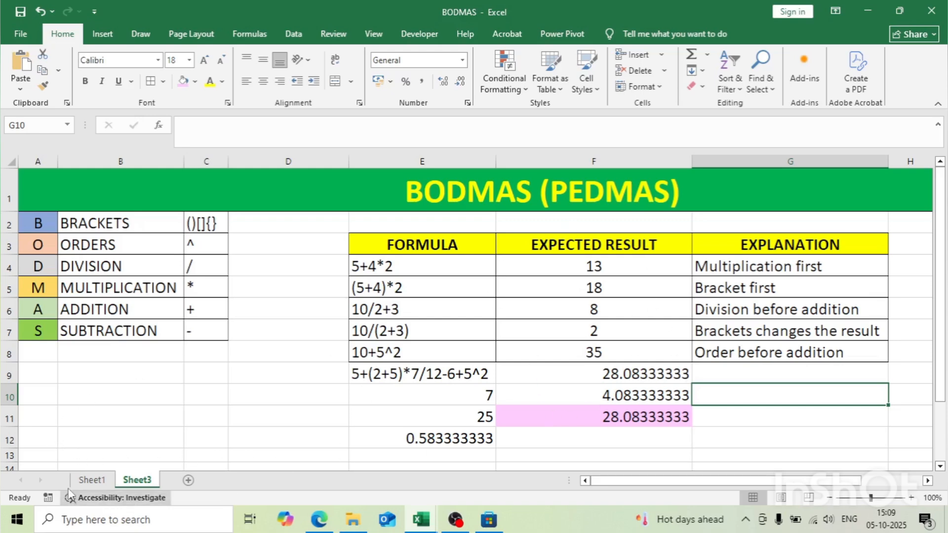
click(92, 479)
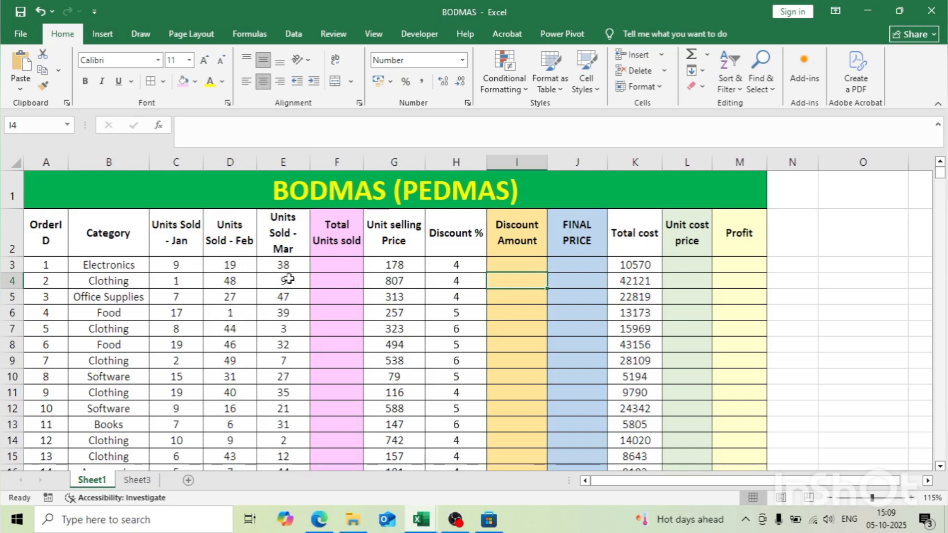
click(341, 269)
text(=)
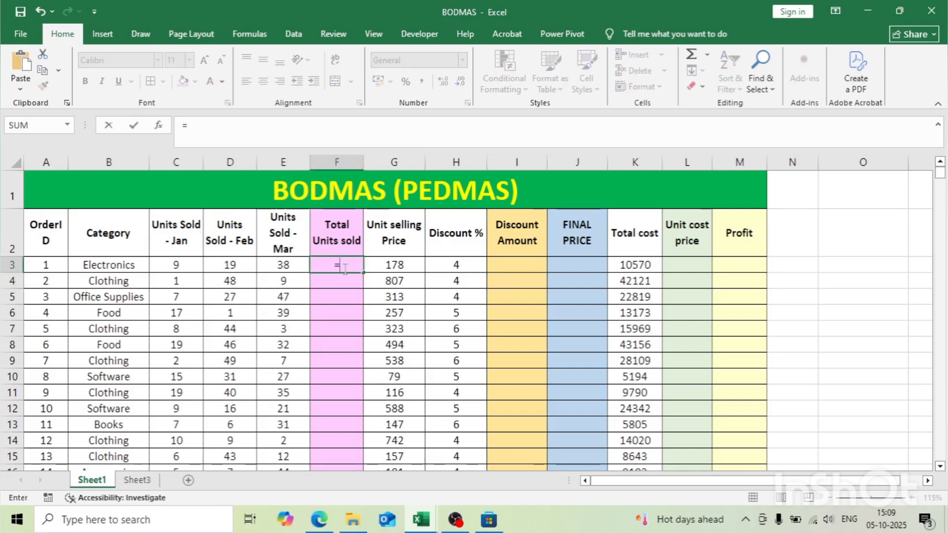
click(193, 265)
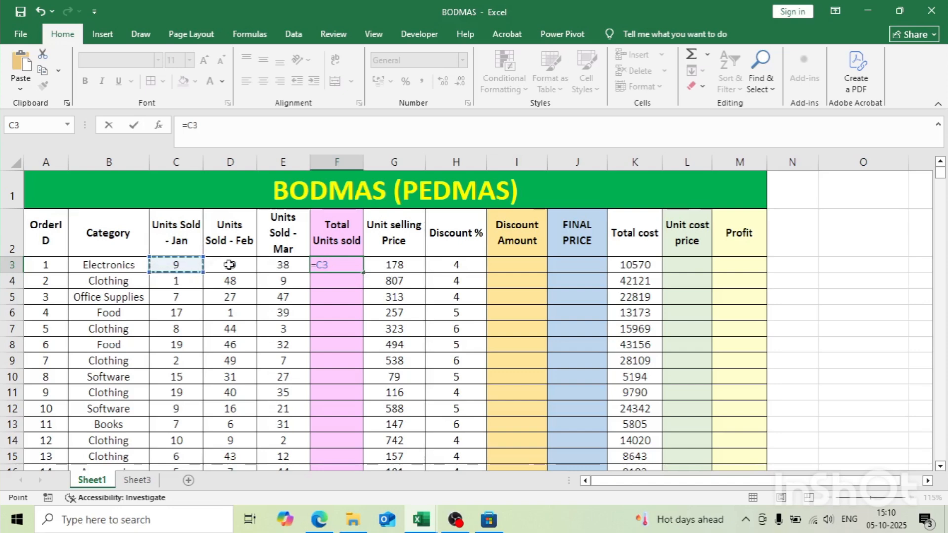
key(BackSpace)
key(BackSpace)
key(Return)
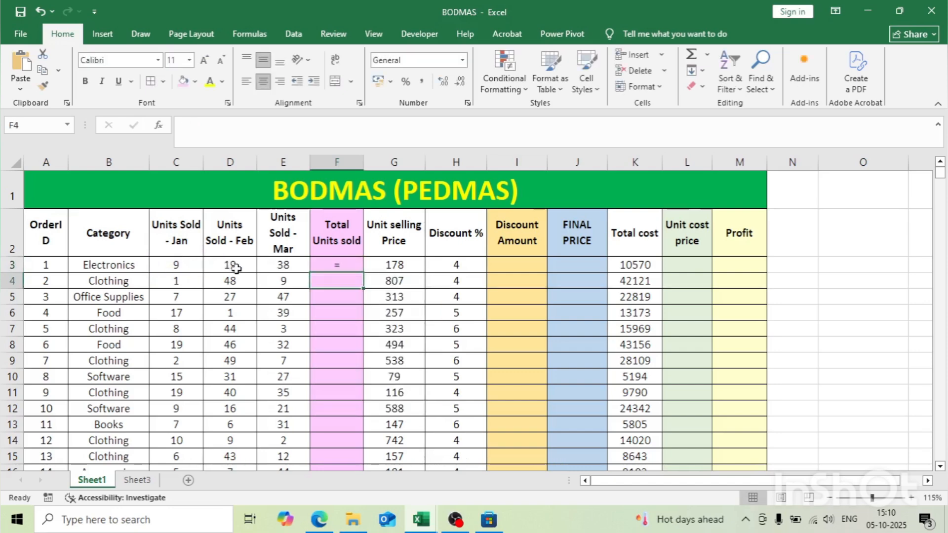
Step: Enter the formula =C3+D3+E3 in cell F3 to total the units sold over the three months
click(341, 269)
text(=)
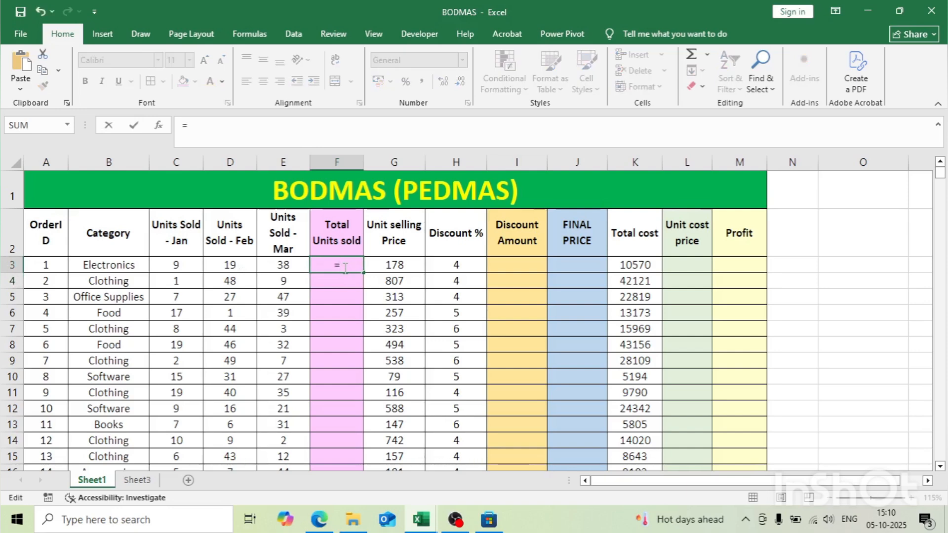
click(163, 263)
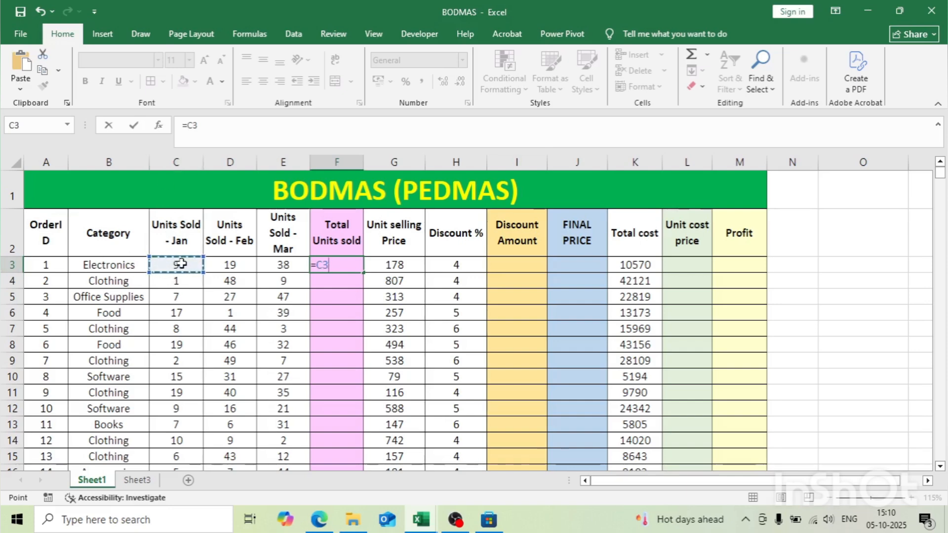
text(+)
click(231, 264)
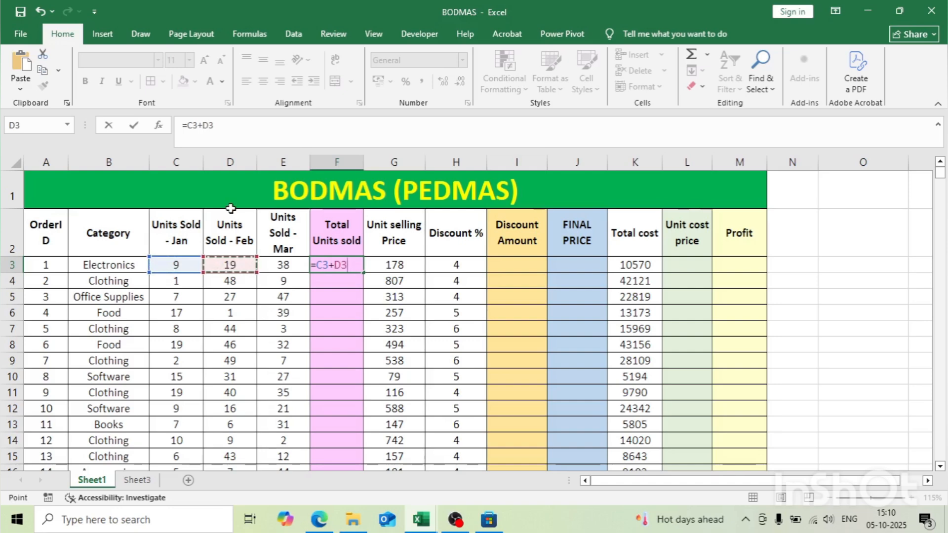
text(+)
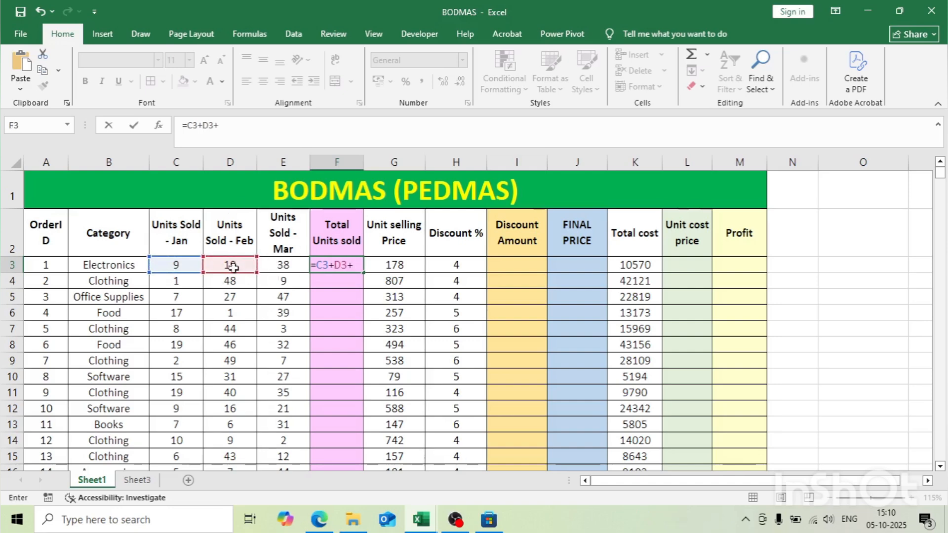
click(270, 267)
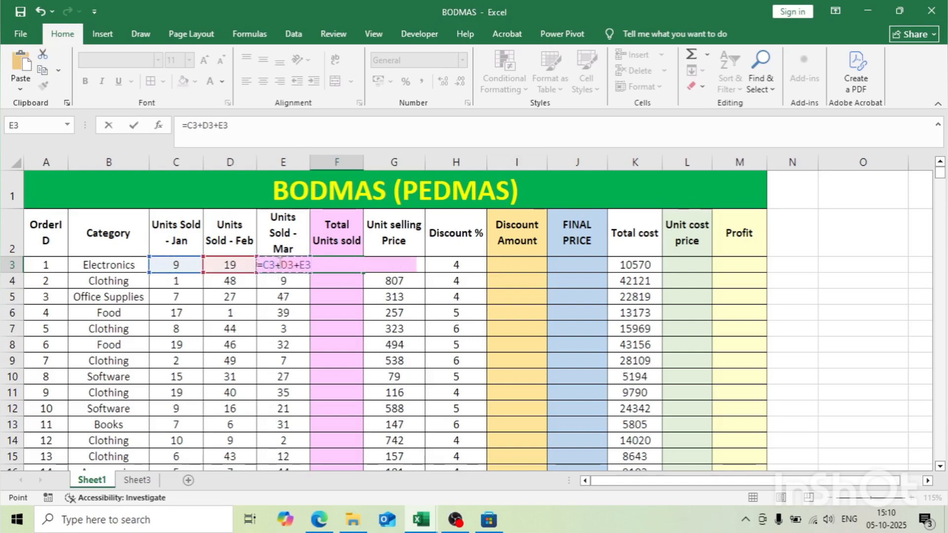
key(Return)
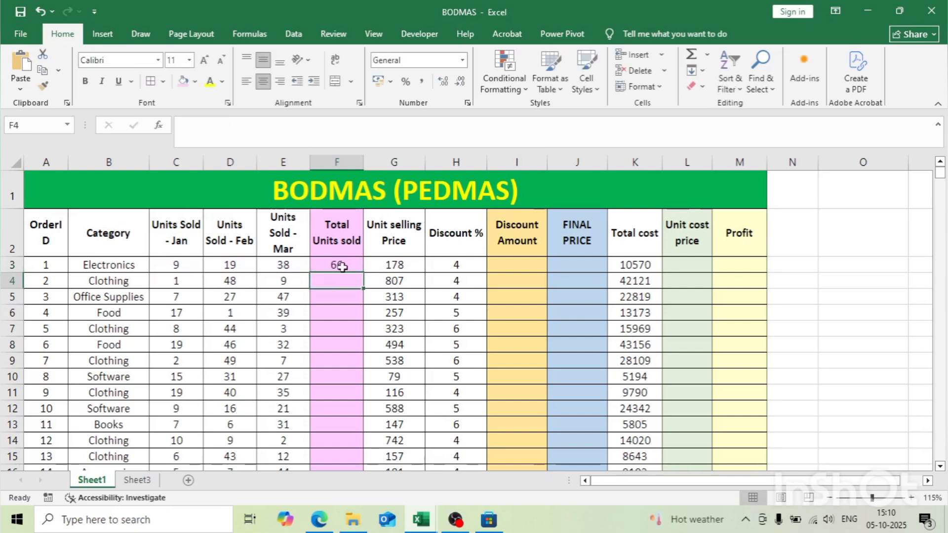
Step: Fill the Total Units sold formula from F3 down the whole column for all orders
click(339, 264)
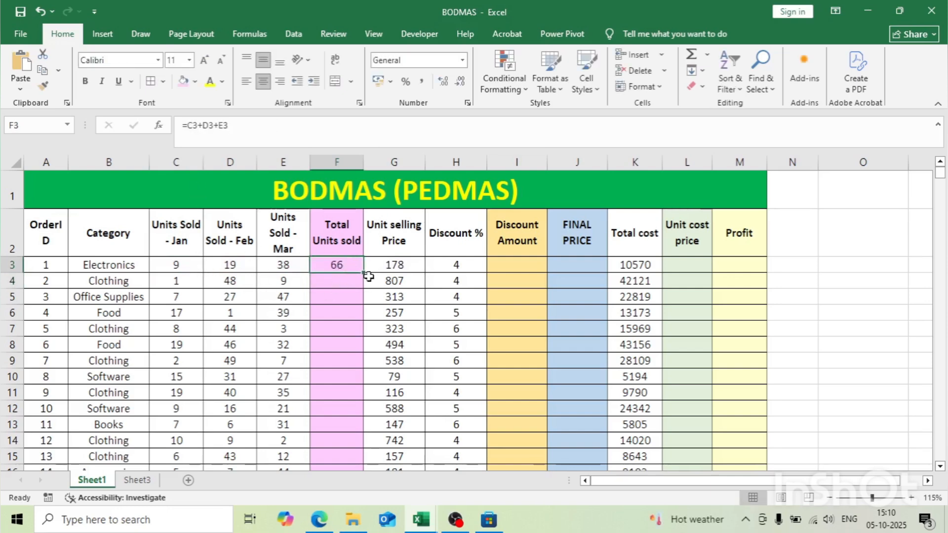
click(343, 278)
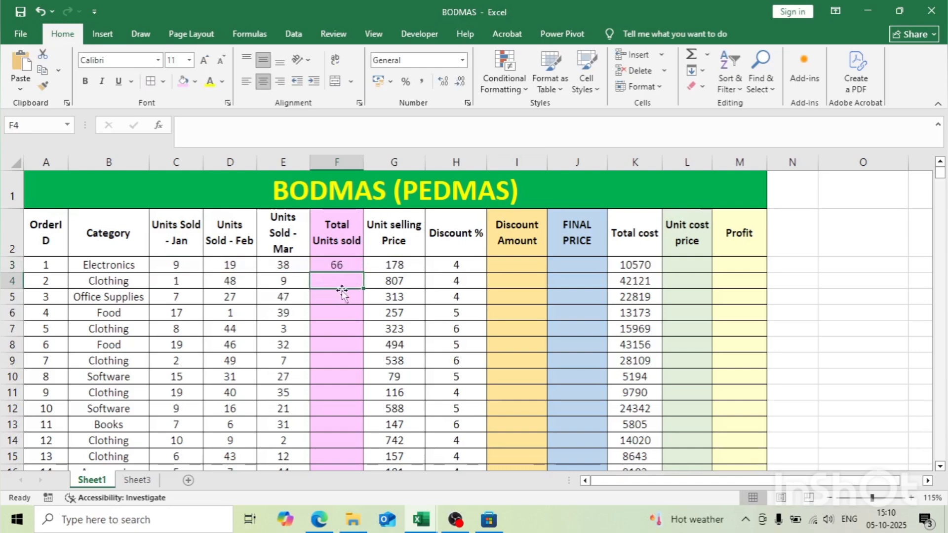
click(334, 265)
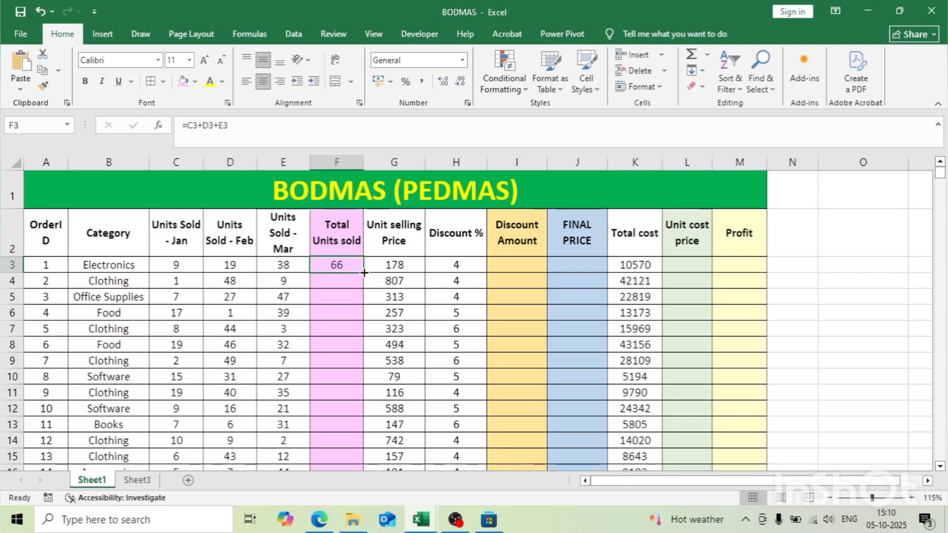
double_click(363, 273)
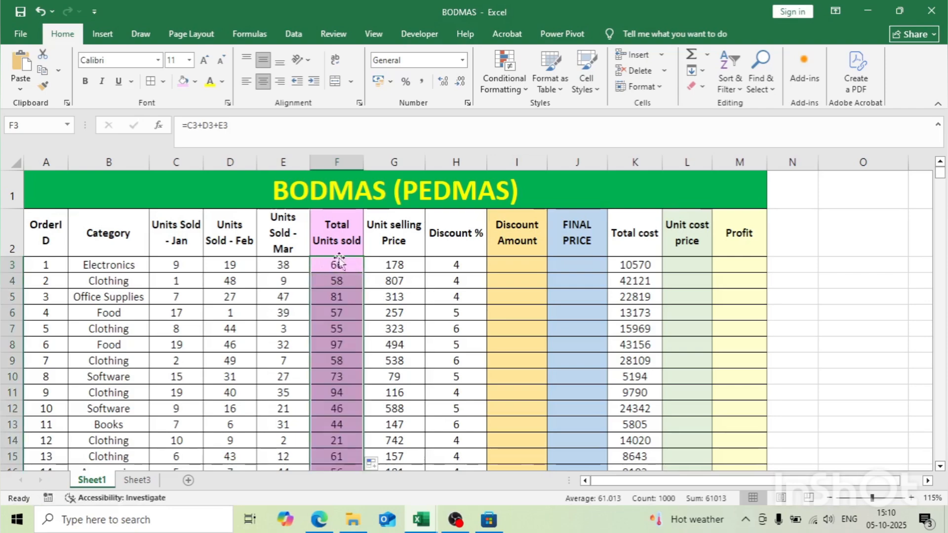
Step: Check the filled Total Units sold column down to the formula in the last order row, F1002, and return to the table's start
scroll(324, 304, down, 6)
scroll(322, 304, up, 5)
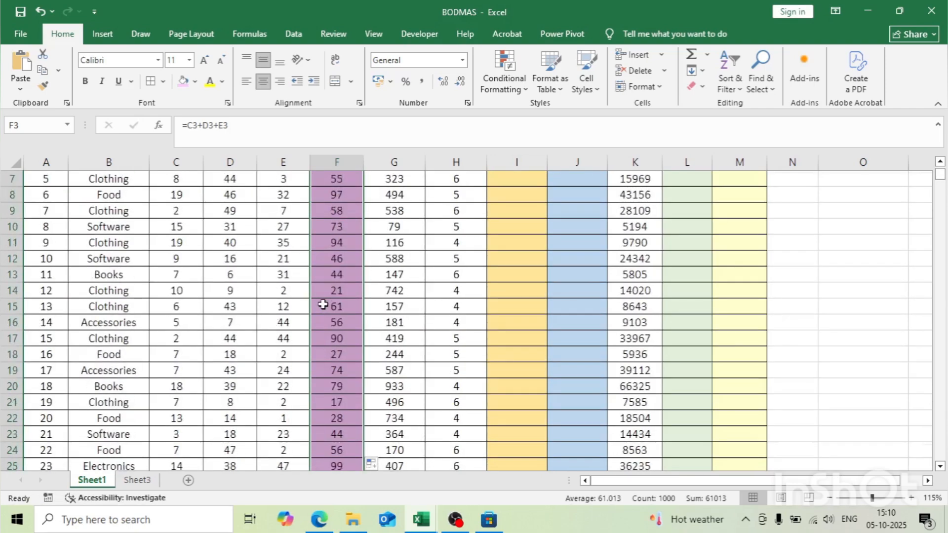
scroll(323, 304, up, 2)
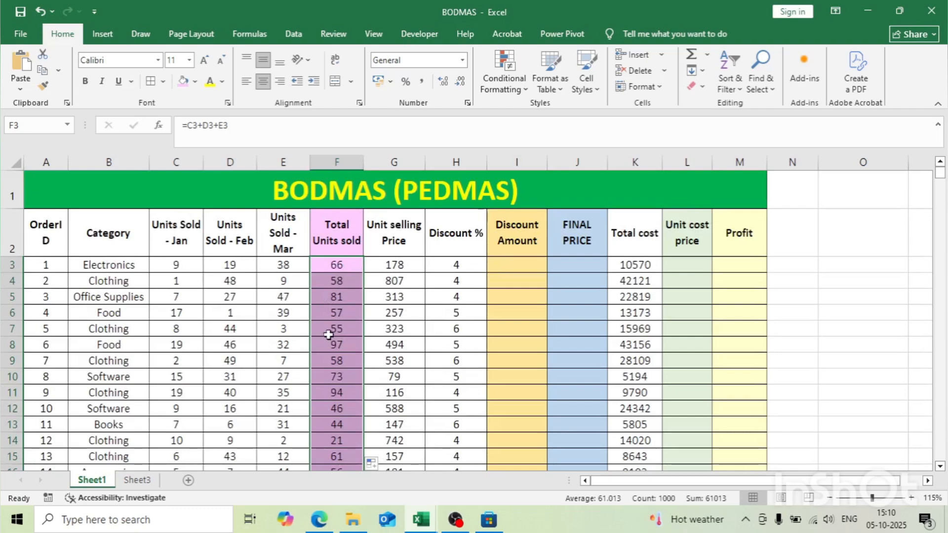
key(ctrl+Down)
double_click(339, 323)
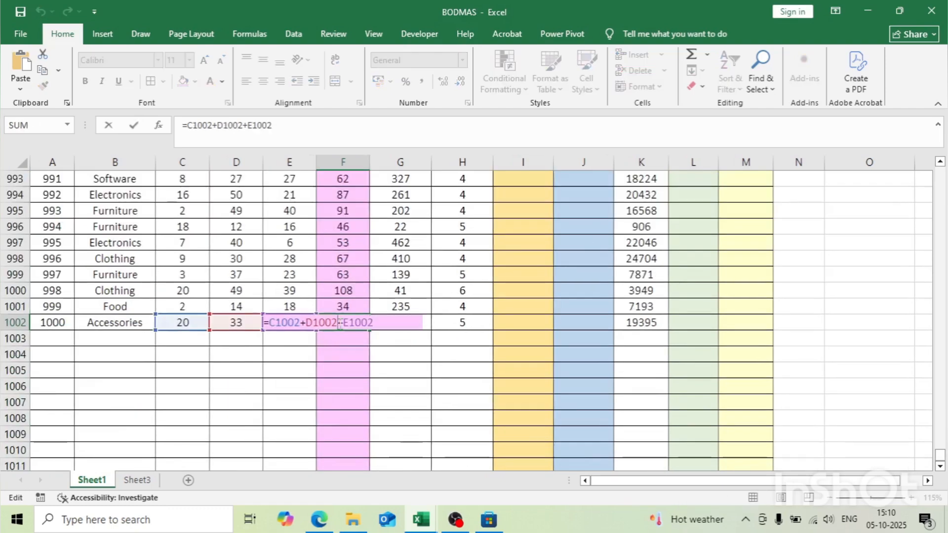
key(Return)
scroll(785, 302, up, 4)
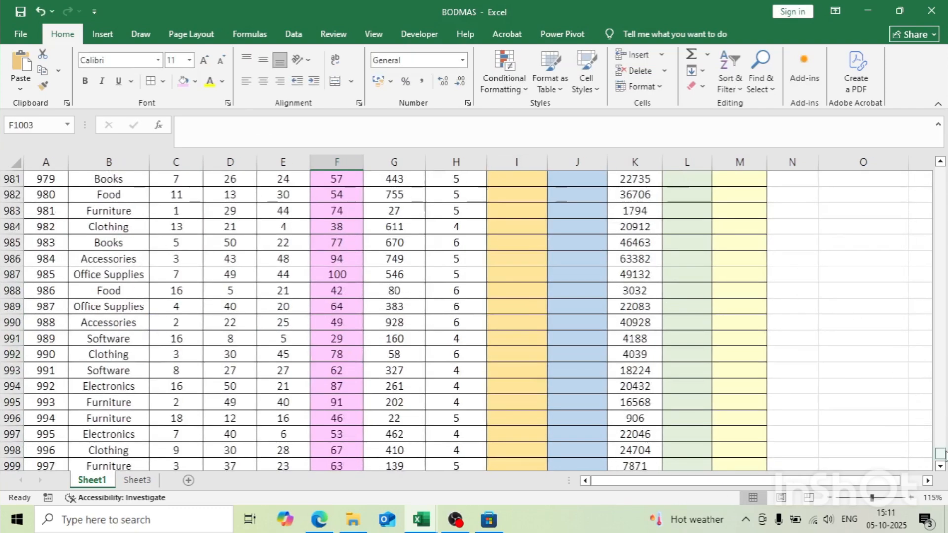
drag(941, 454, 941, 172)
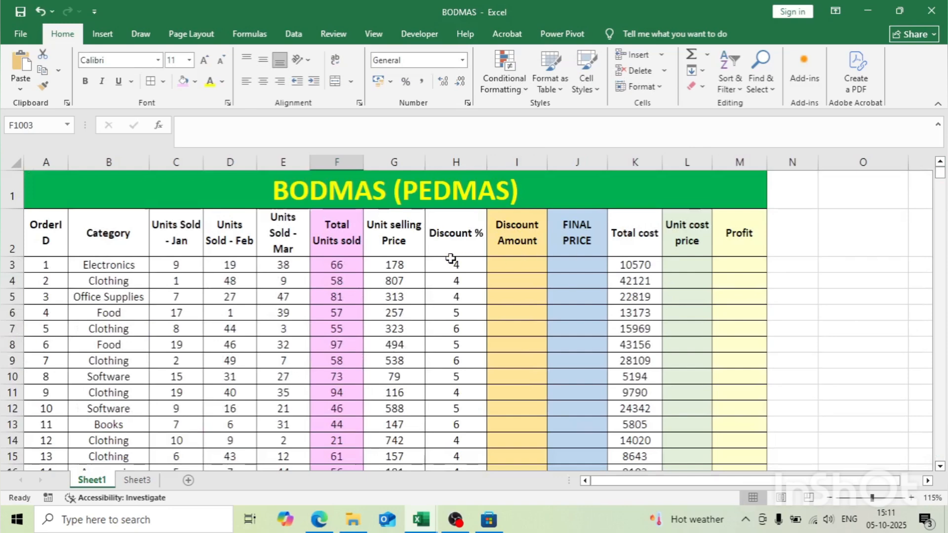
Step: Enter the formula =(F3*G3)*H3/100 in cell I3 to calculate the first order's discount amount
click(526, 264)
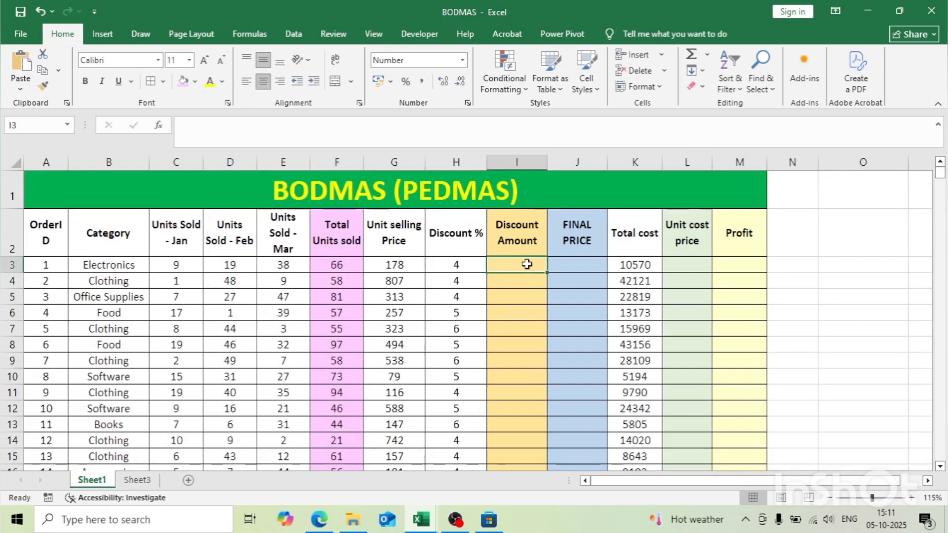
click(404, 261)
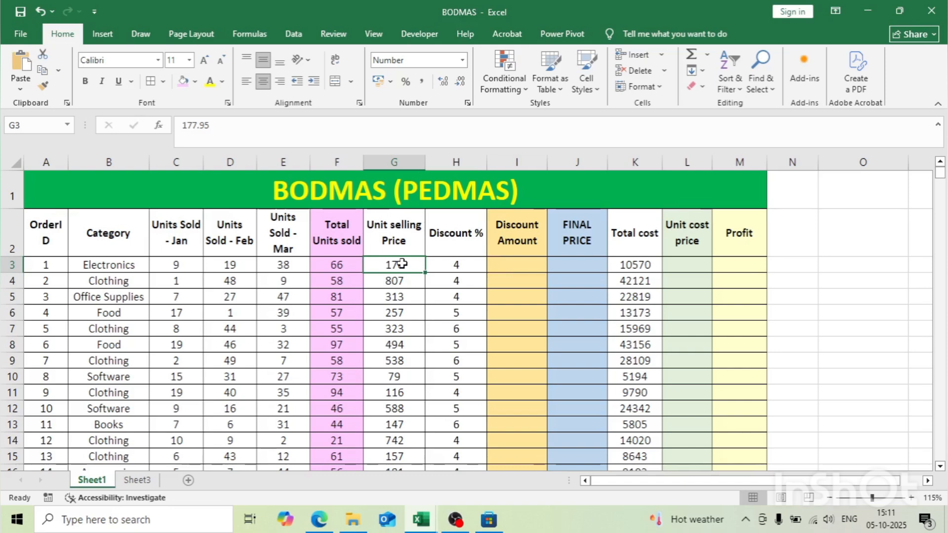
click(510, 253)
click(510, 261)
text(=)
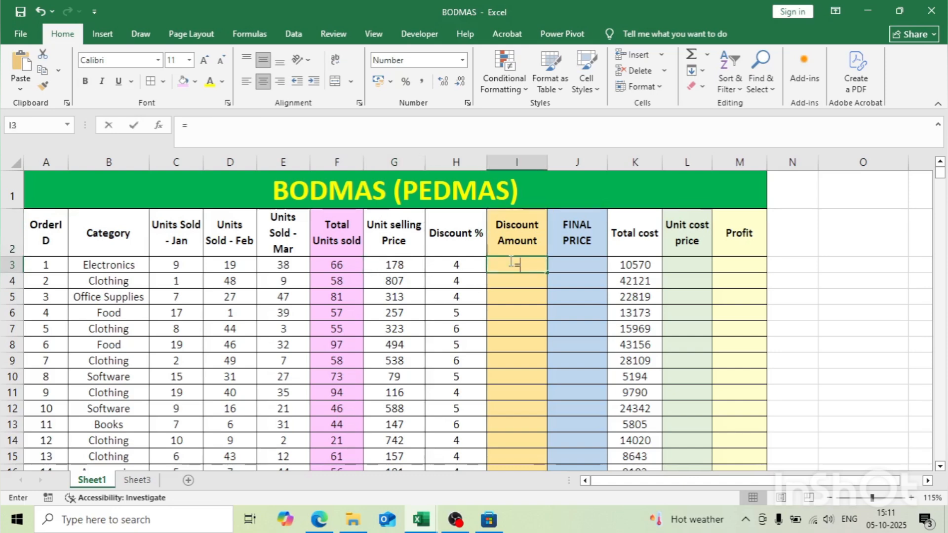
text(()
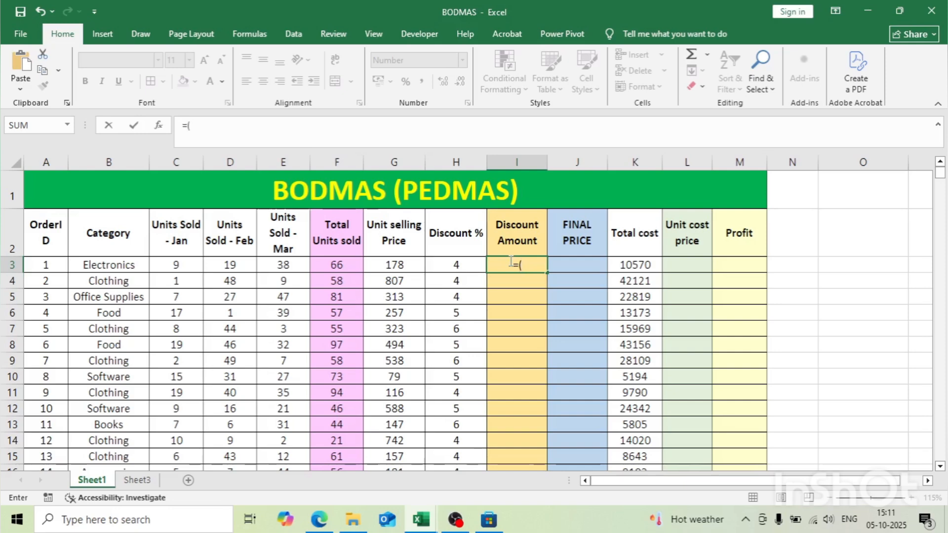
click(336, 267)
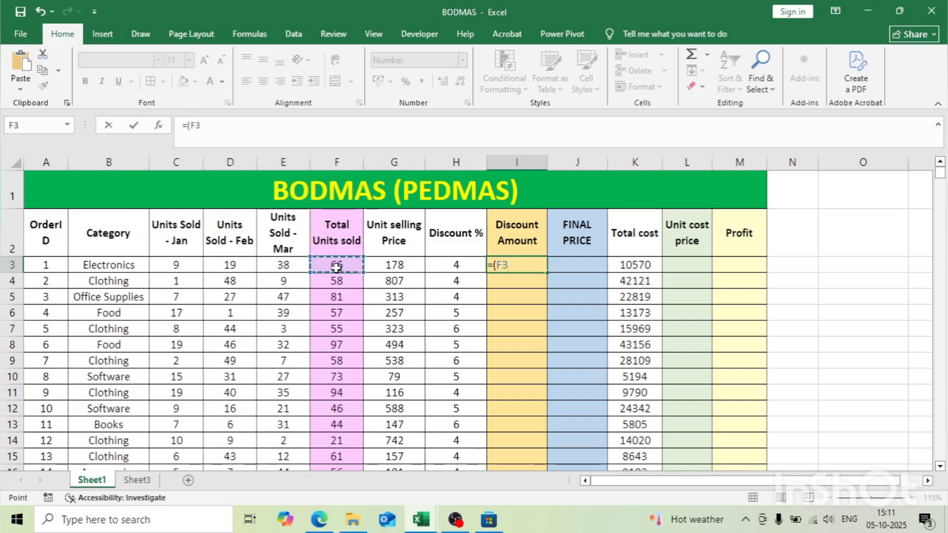
text(*)
click(390, 266)
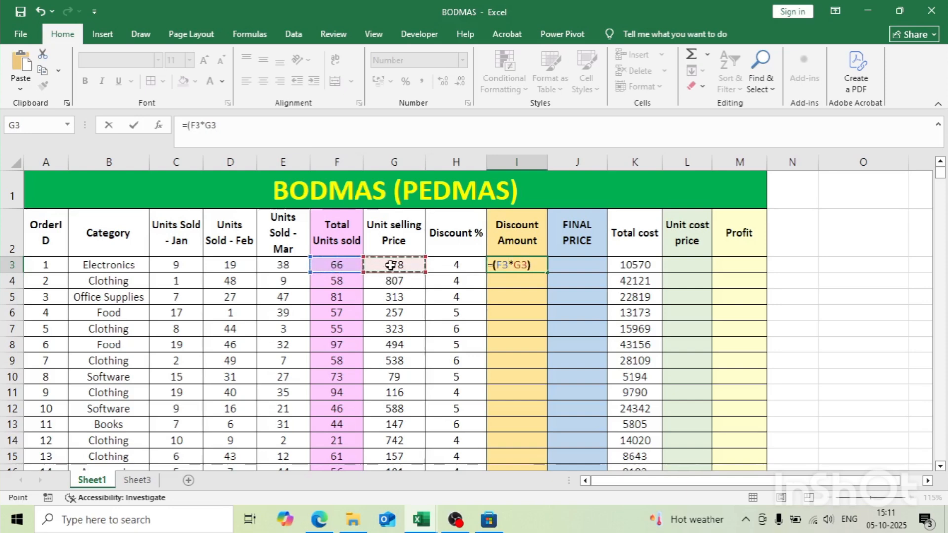
text())
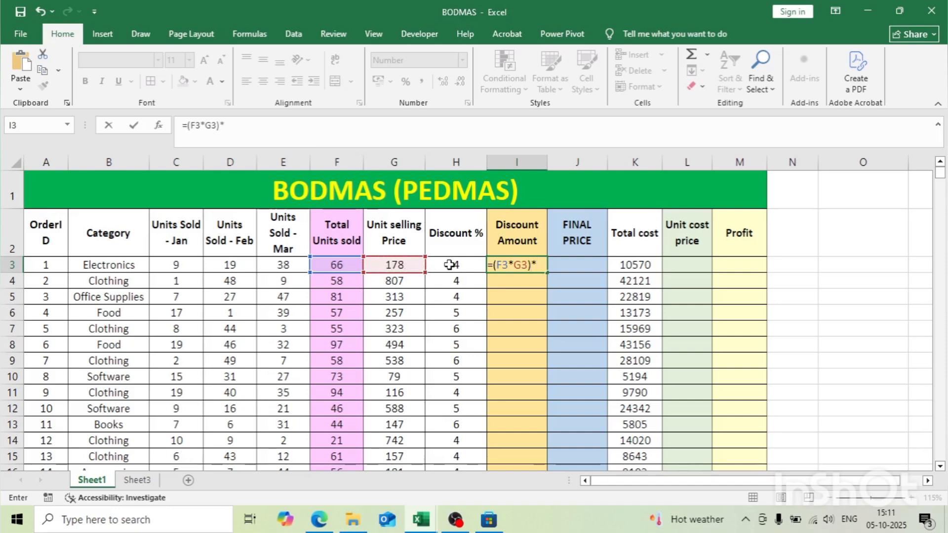
text(*)
click(449, 265)
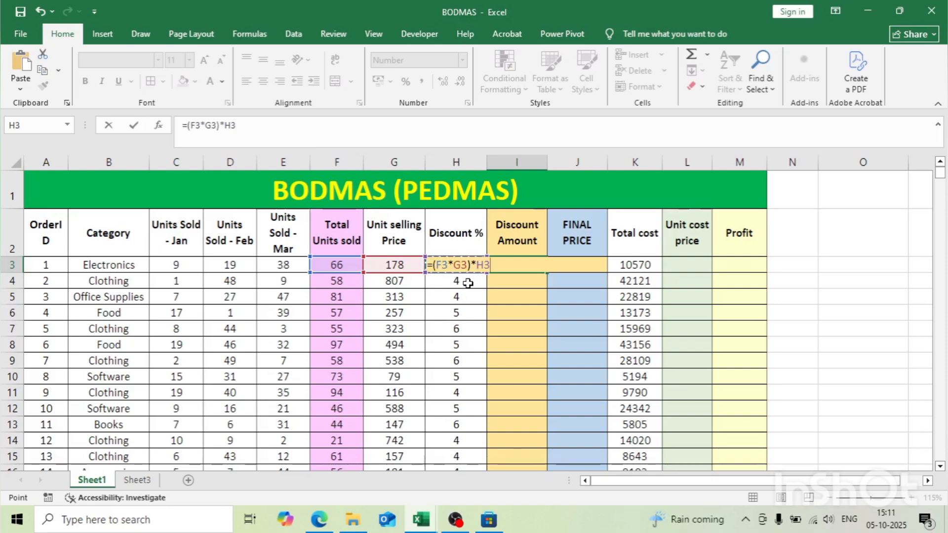
text(/100)
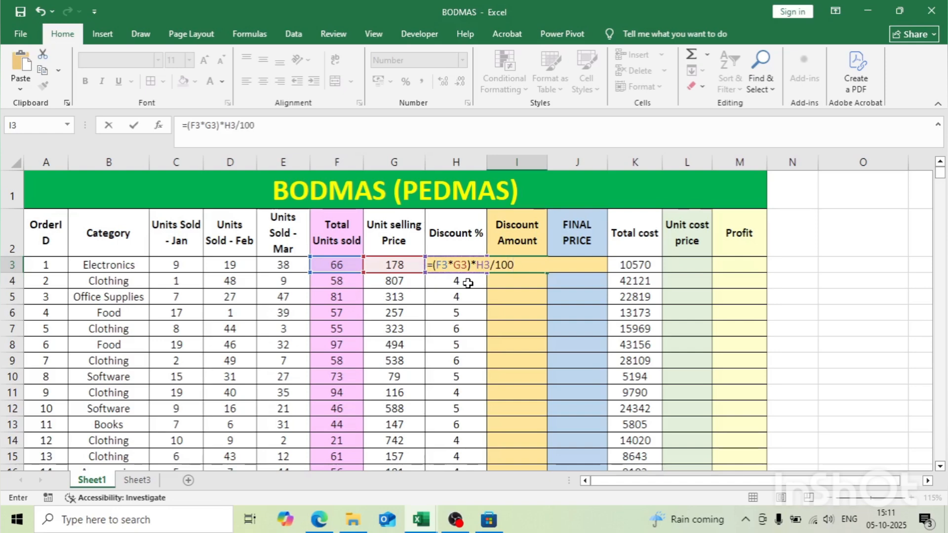
key(Return)
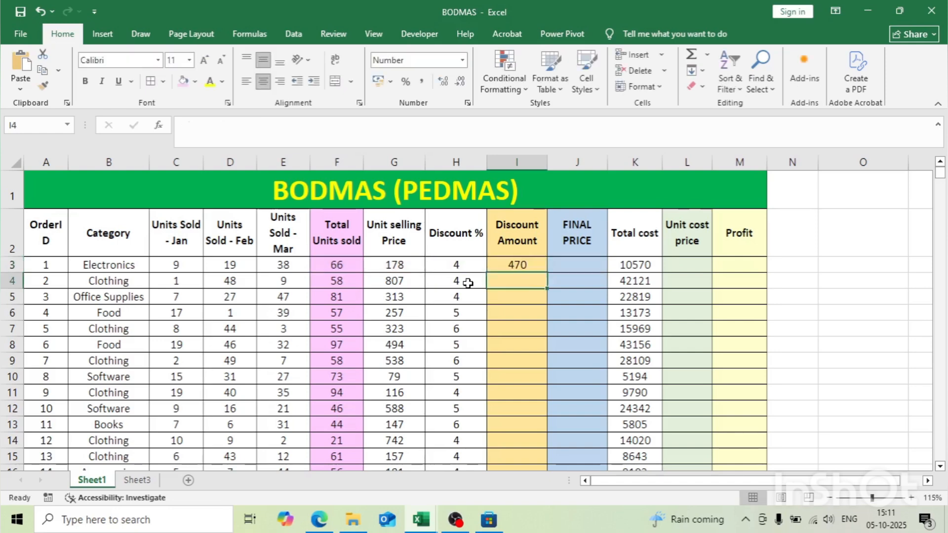
Step: Fill the Discount Amount formula from I3 down the whole column for all orders
click(493, 265)
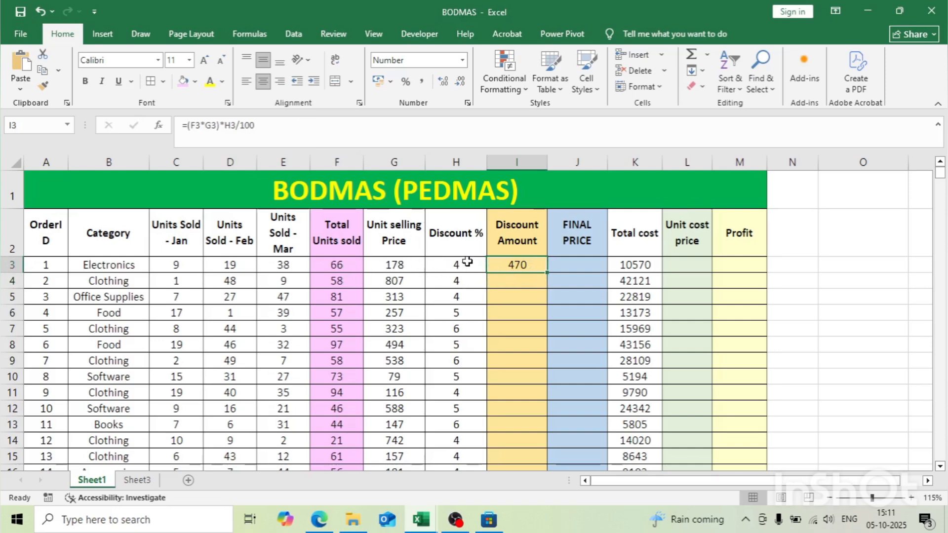
double_click(546, 271)
scroll(529, 275, down, 7)
scroll(523, 278, up, 7)
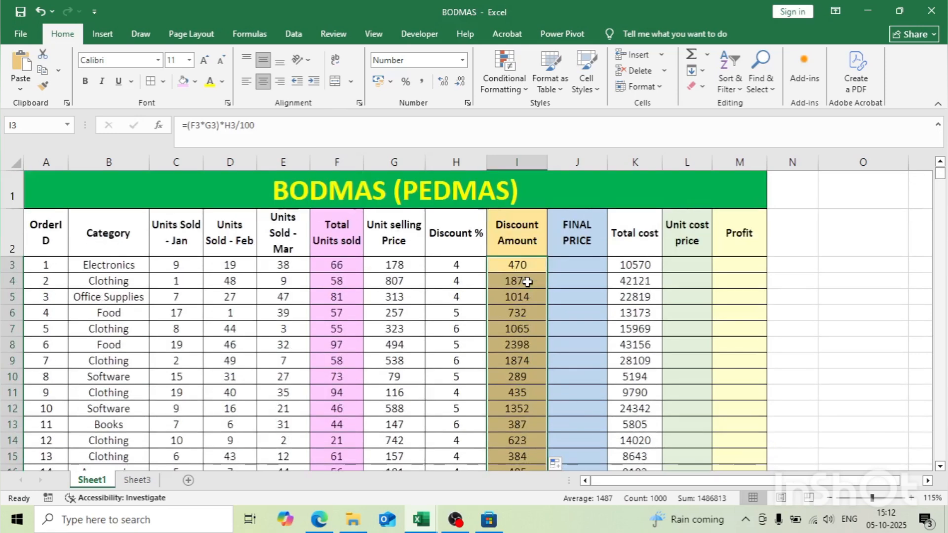
Step: Enter the formula =(F3*G3)-I3 in cell J3 to calculate the final price after discount, and reselect that cell
click(569, 262)
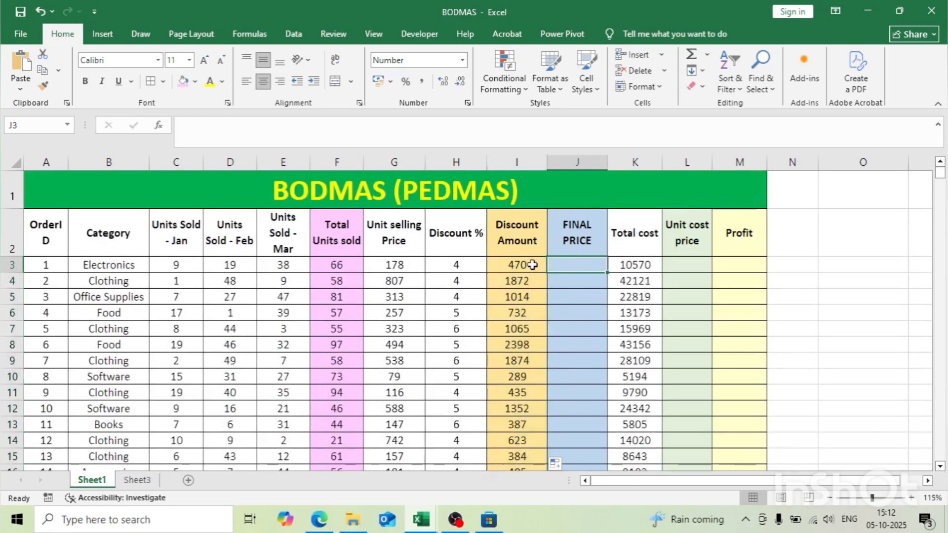
text(=)
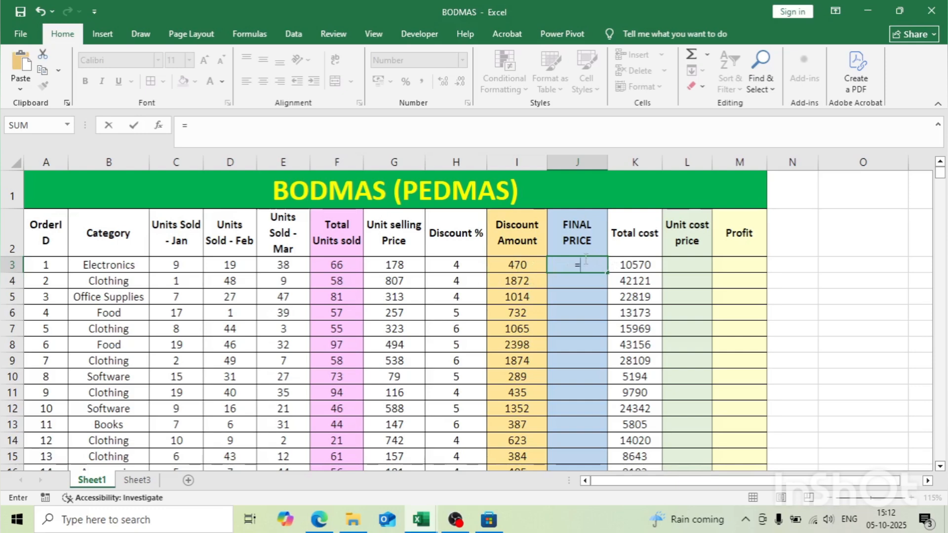
click(343, 263)
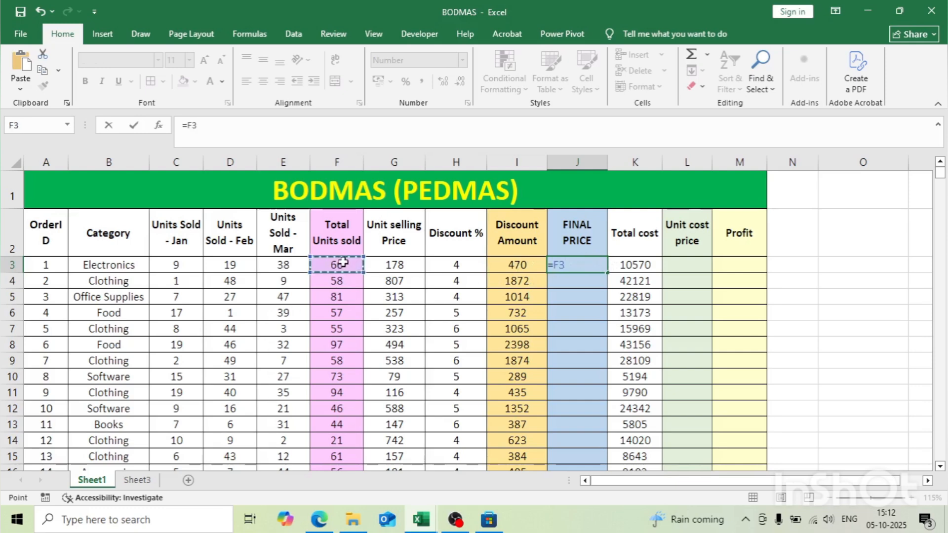
text(*)
click(377, 265)
click(286, 133)
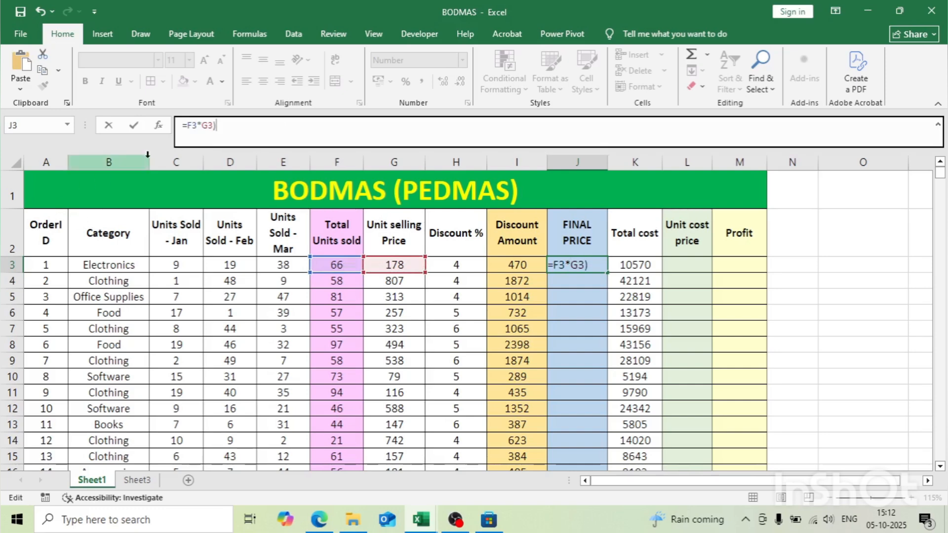
click(187, 125)
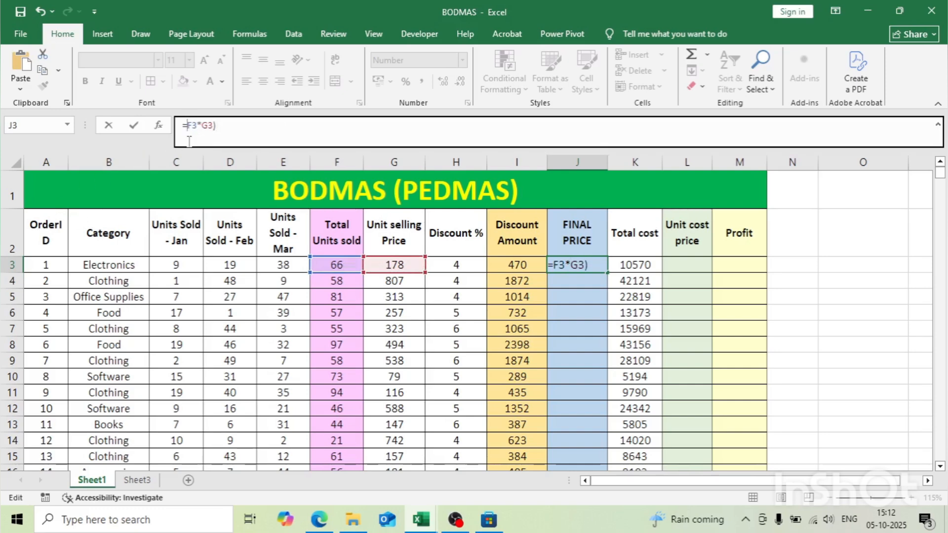
text(()
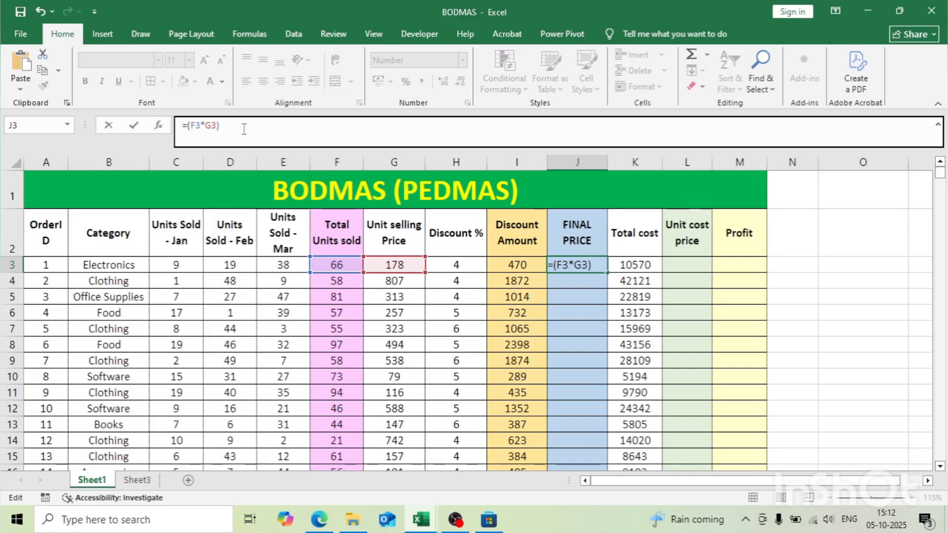
click(522, 265)
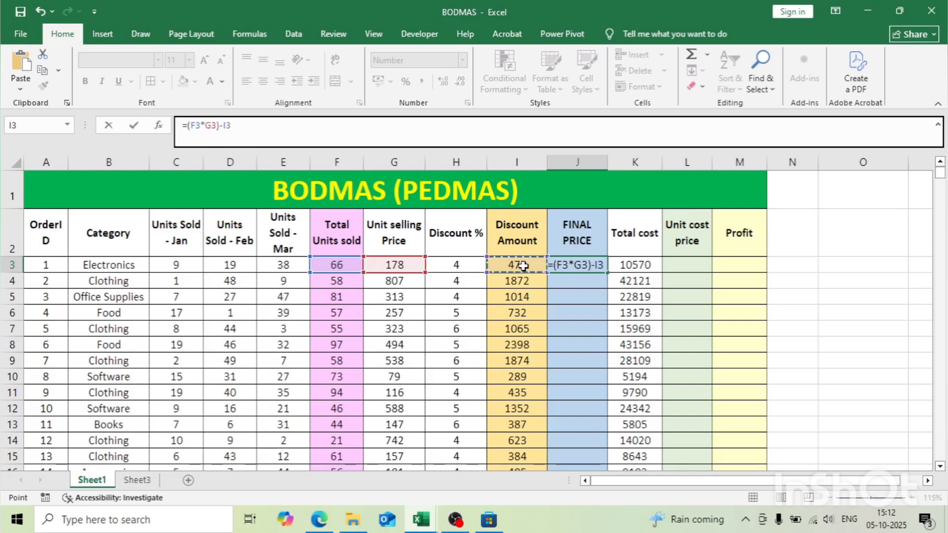
key(Return)
click(598, 262)
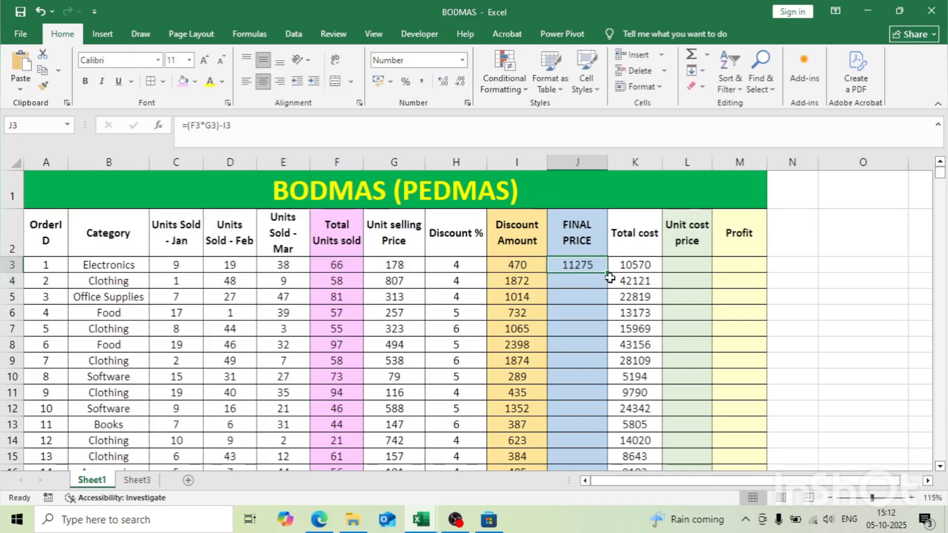
Step: Fill the FINAL PRICE formula from J3 down the whole column for all orders
double_click(608, 273)
scroll(609, 275, down, 3)
scroll(610, 275, up, 3)
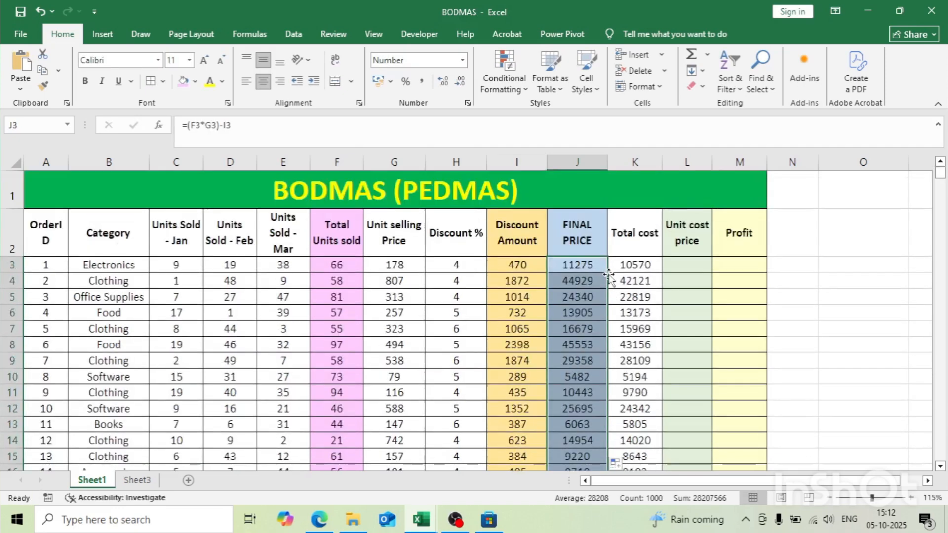
Step: Enter the formula =K3/F3 in cell L3 to calculate the first order's unit cost price
click(681, 261)
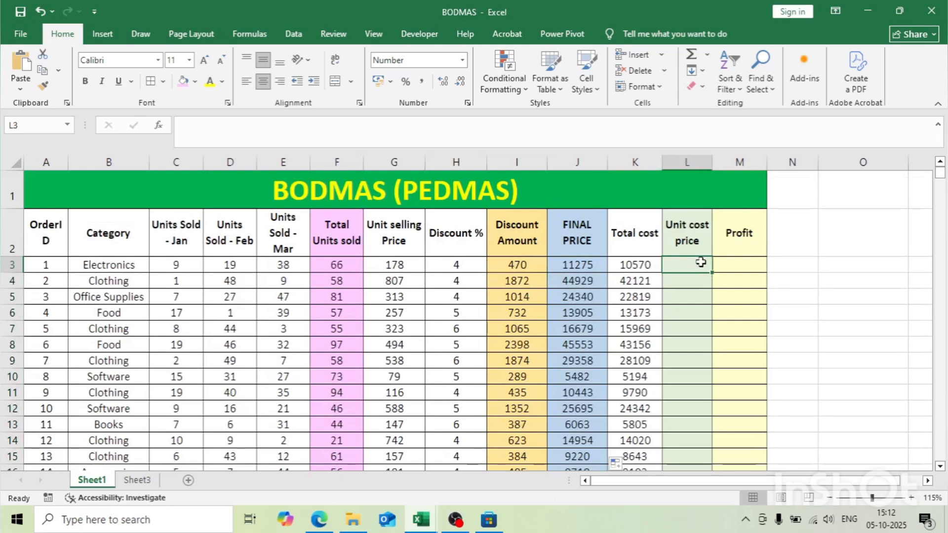
click(644, 264)
click(690, 261)
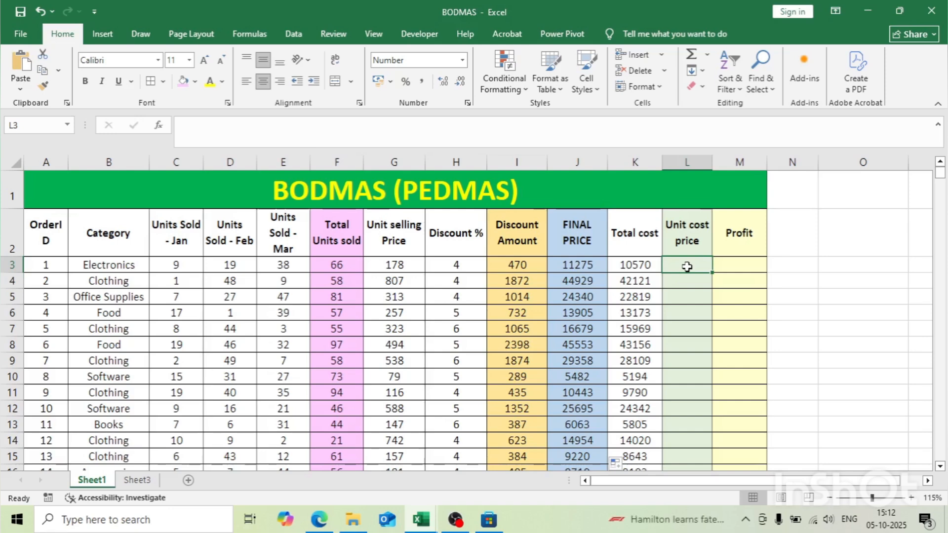
text(=)
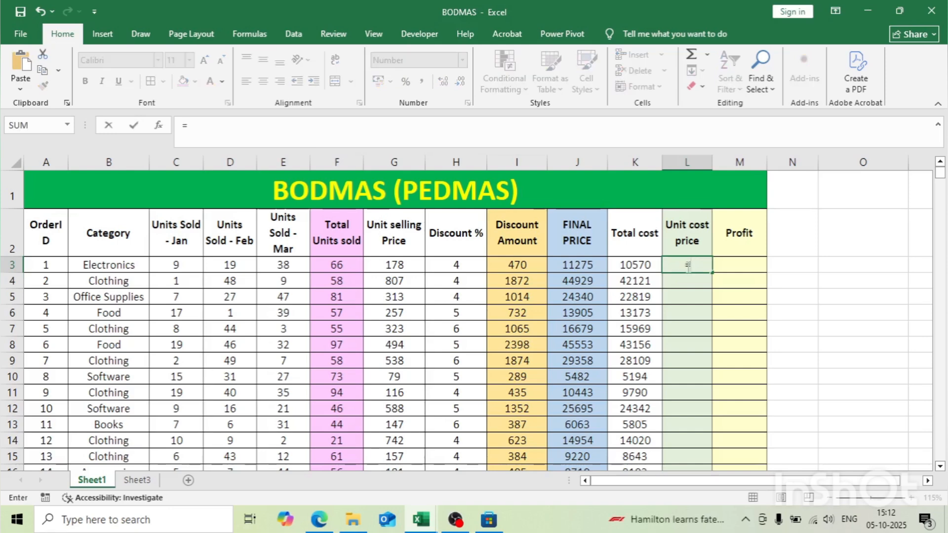
click(627, 262)
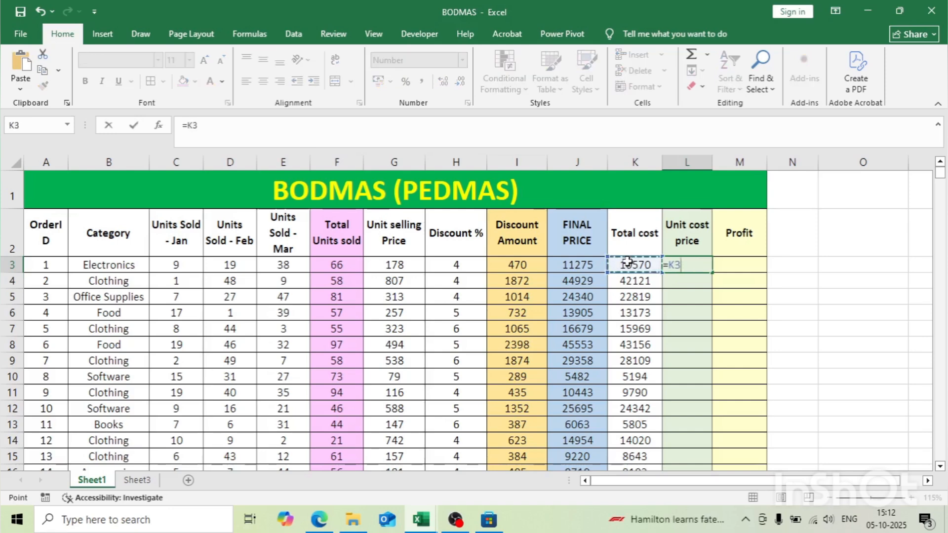
text(/)
click(342, 269)
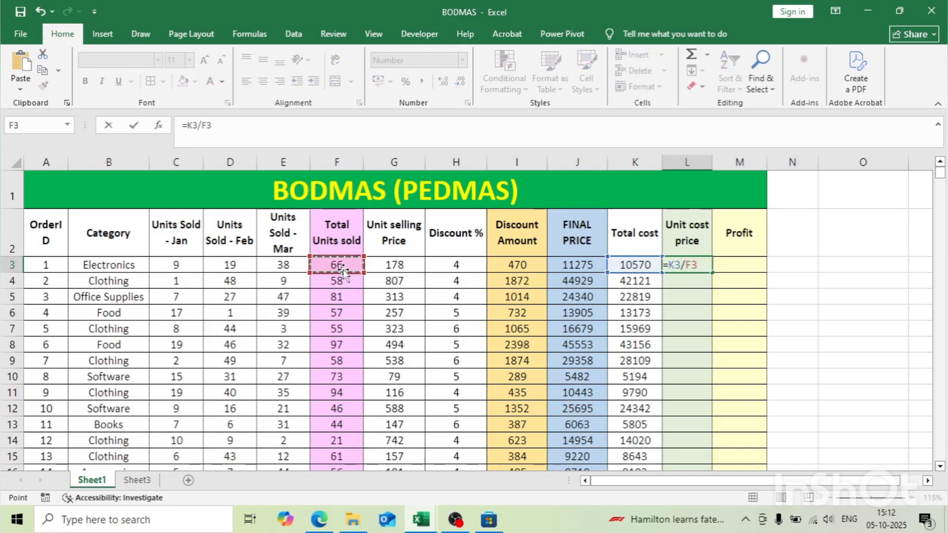
key(Return)
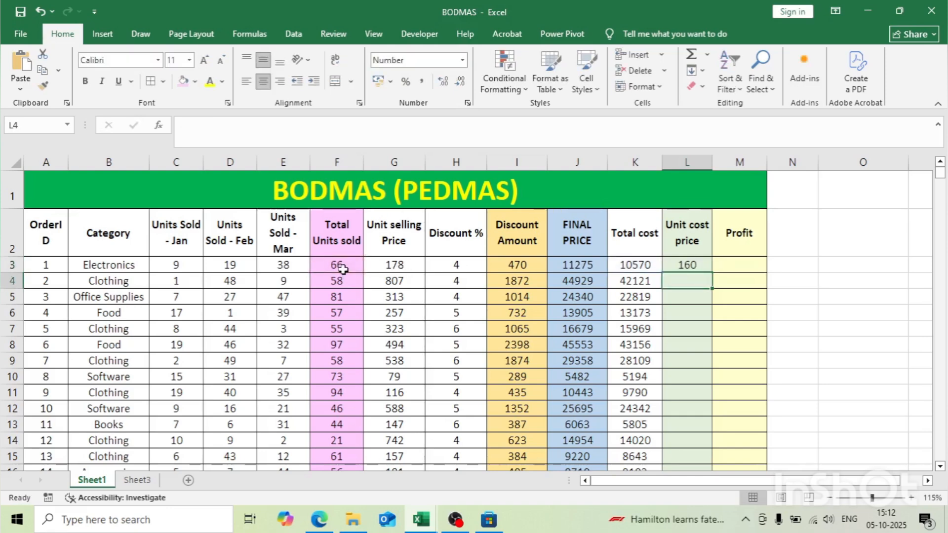
Step: Fill the Unit cost price formula from L3 down the whole column and review the formula in L3
click(684, 263)
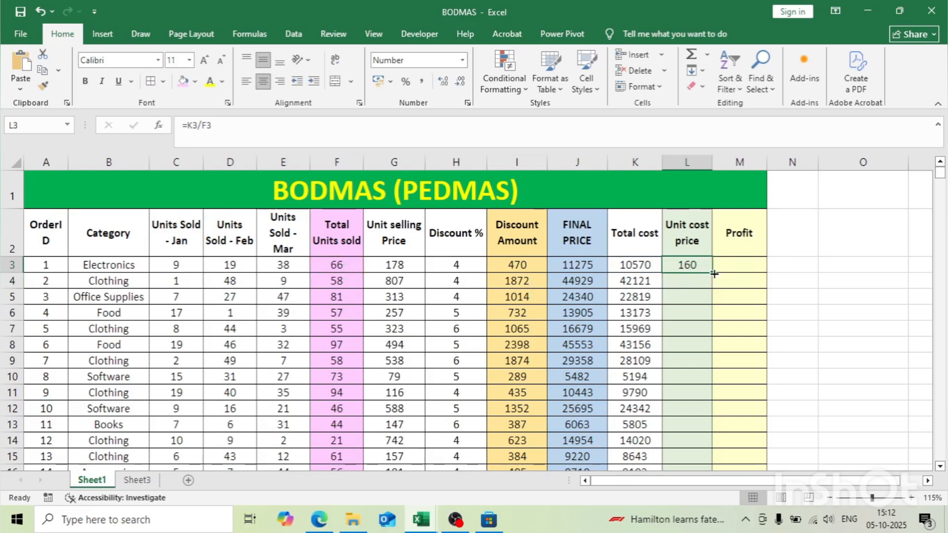
double_click(714, 274)
click(721, 265)
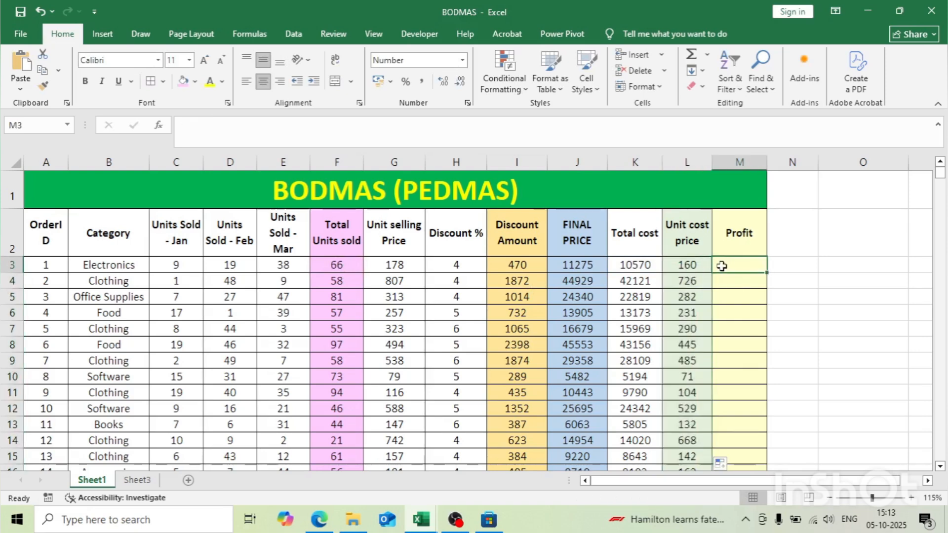
click(669, 267)
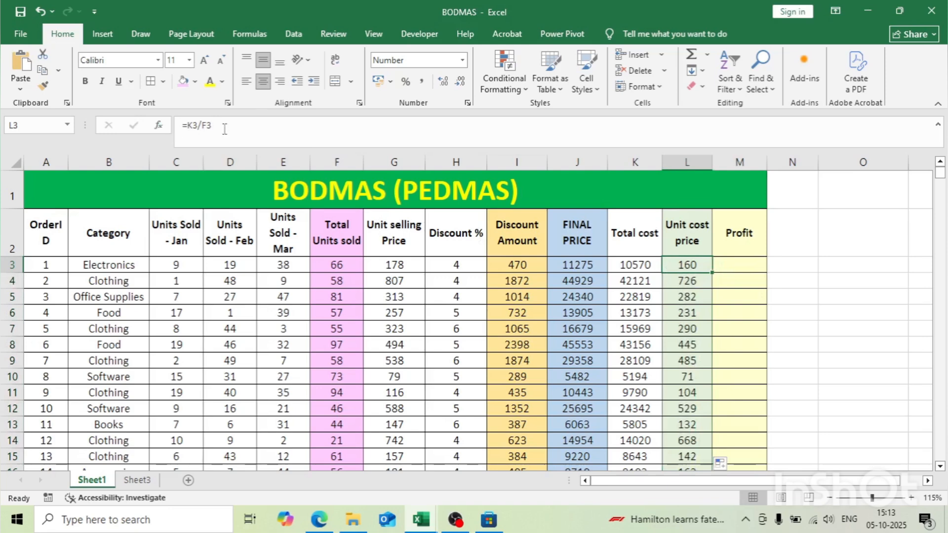
Step: Enter the formula =J3-K3 in cell M3 to calculate the first order's profit
click(716, 263)
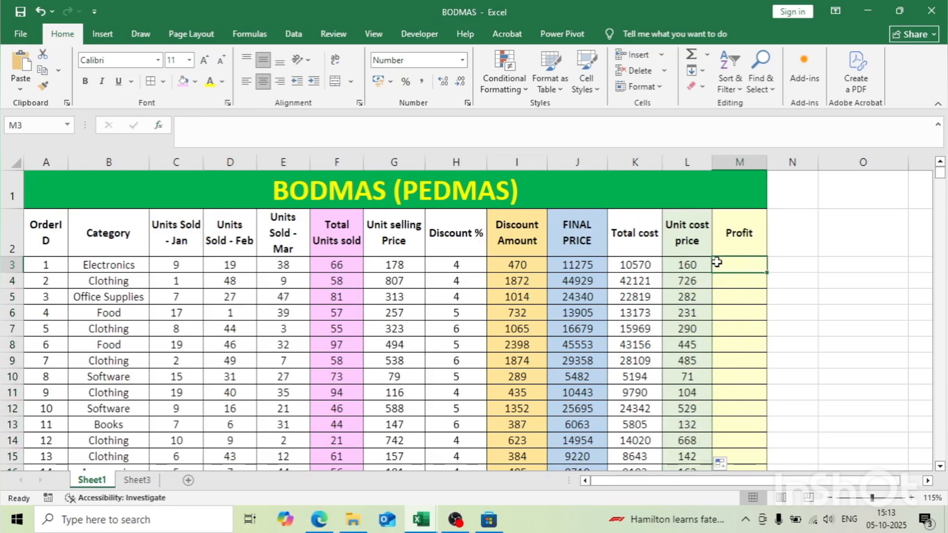
text(=)
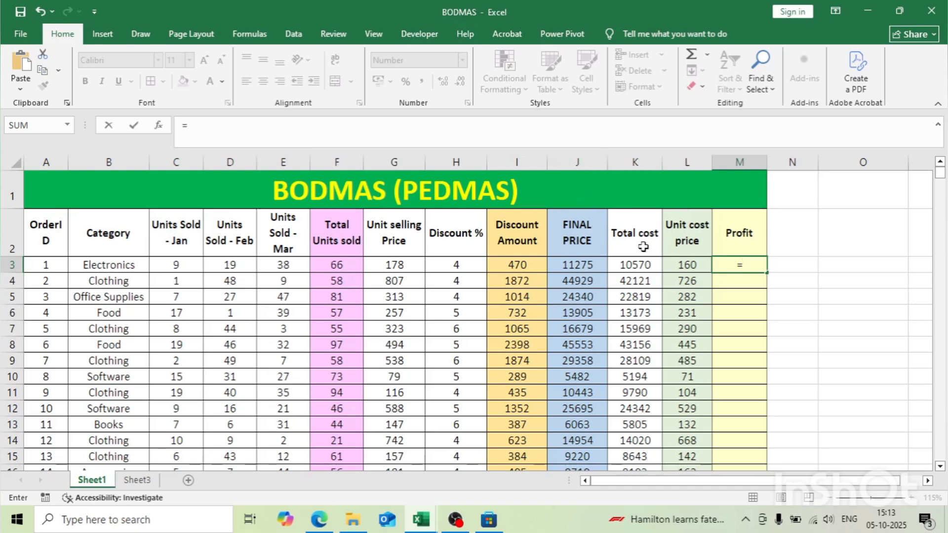
click(593, 264)
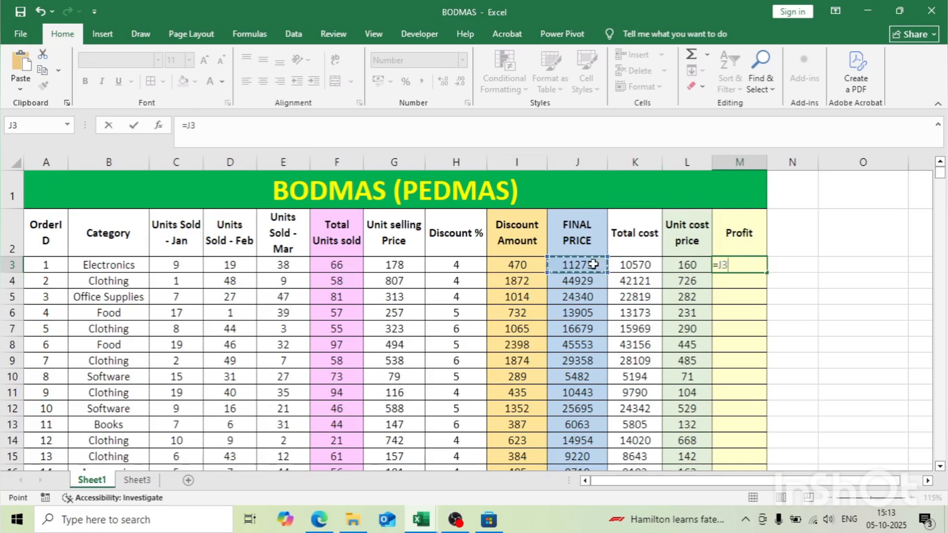
text(-)
click(618, 264)
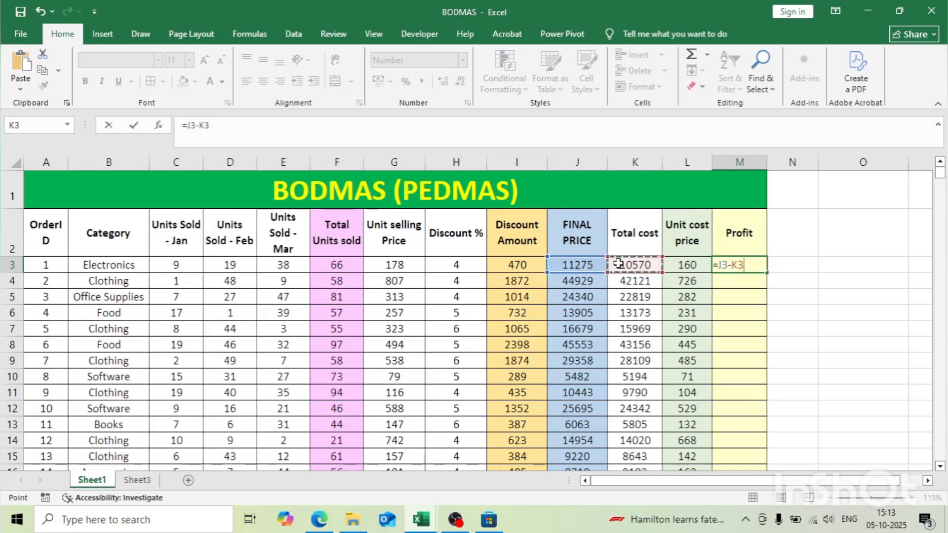
key(Return)
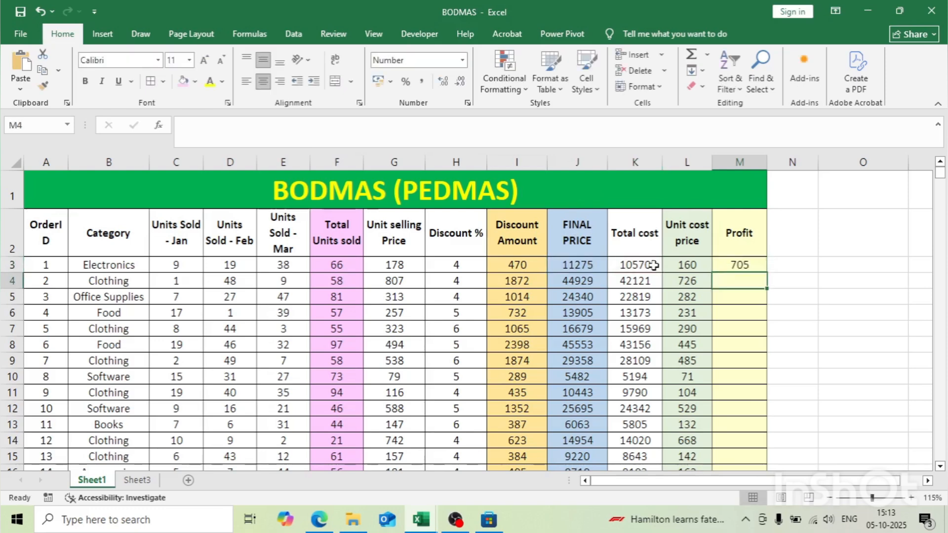
Step: Fill the Profit formula from M3 down the whole column for all orders and check the filled rows
click(736, 264)
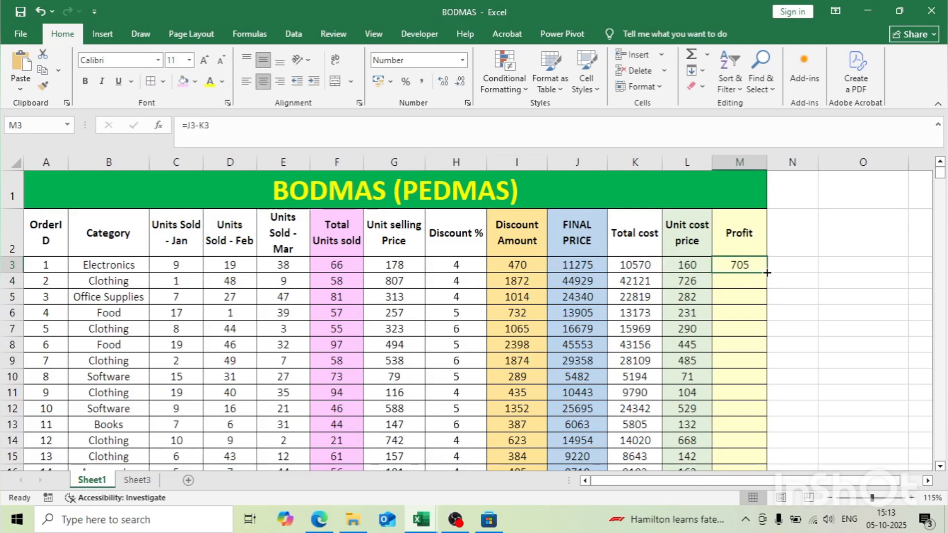
double_click(771, 273)
scroll(766, 274, down, 5)
scroll(766, 274, down, 12)
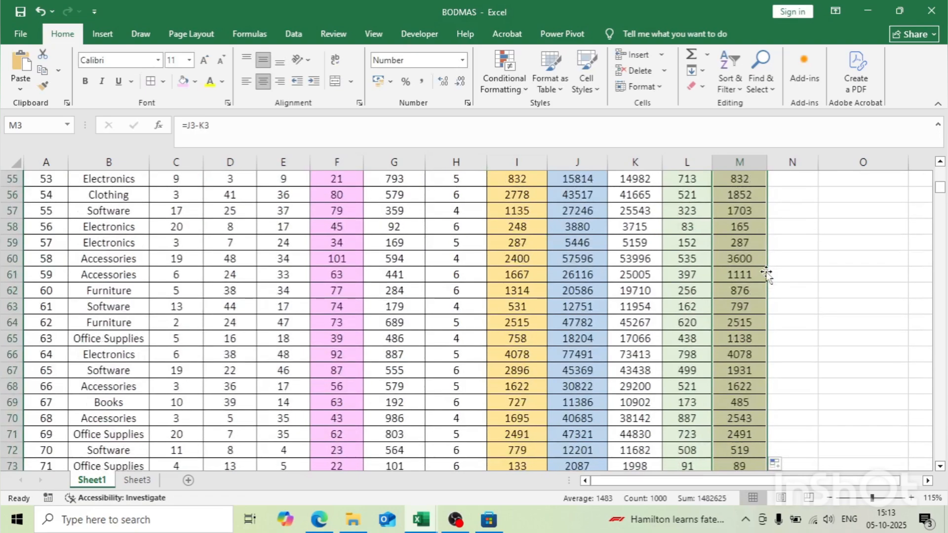
scroll(767, 274, up, 17)
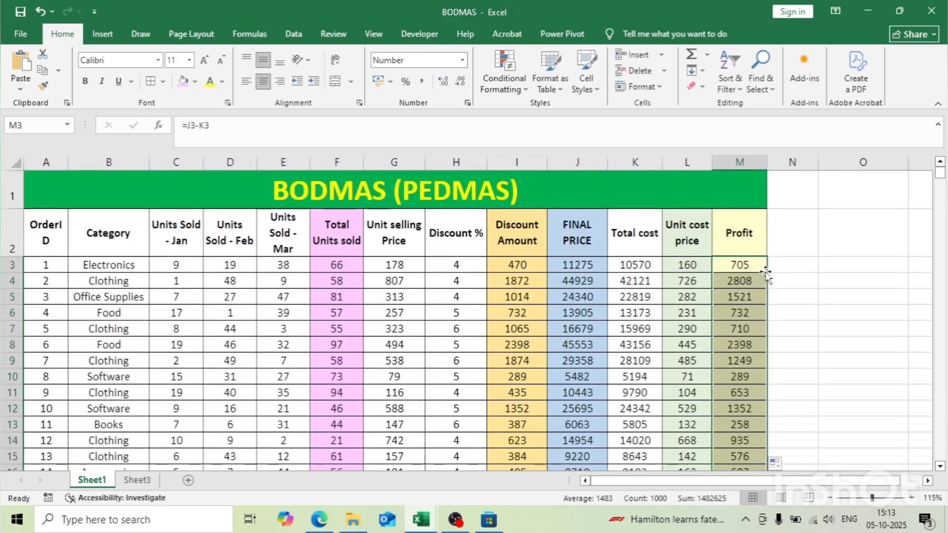